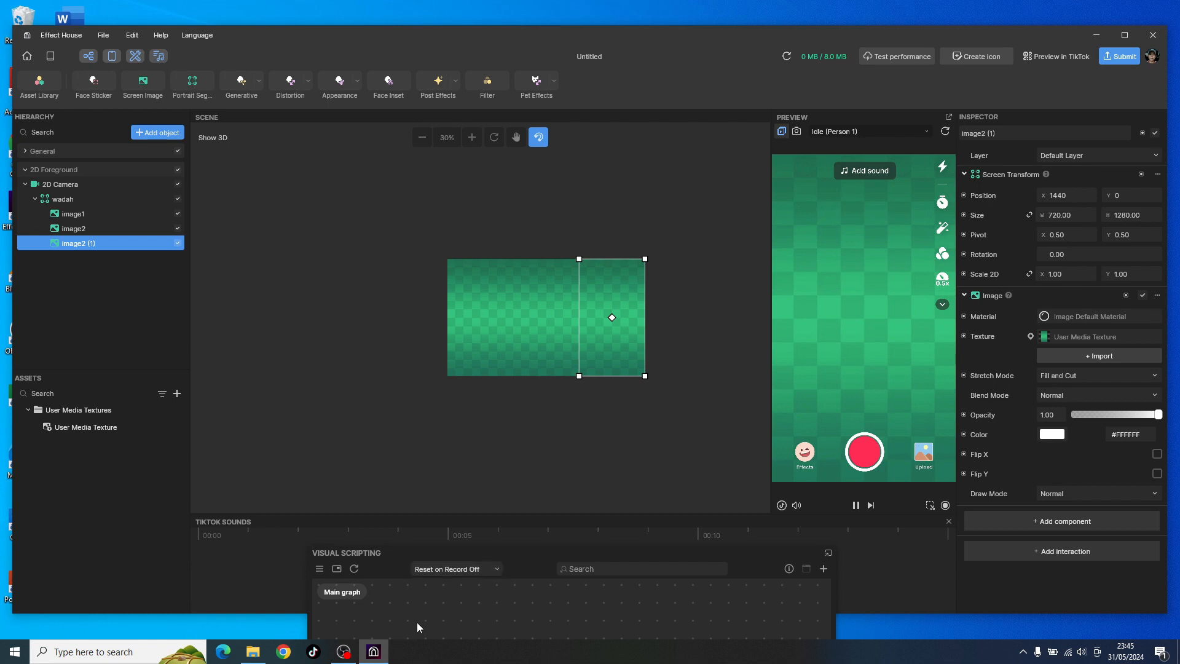
pyautogui.moveTo(547, 556); pyautogui.dragTo(488, 536)
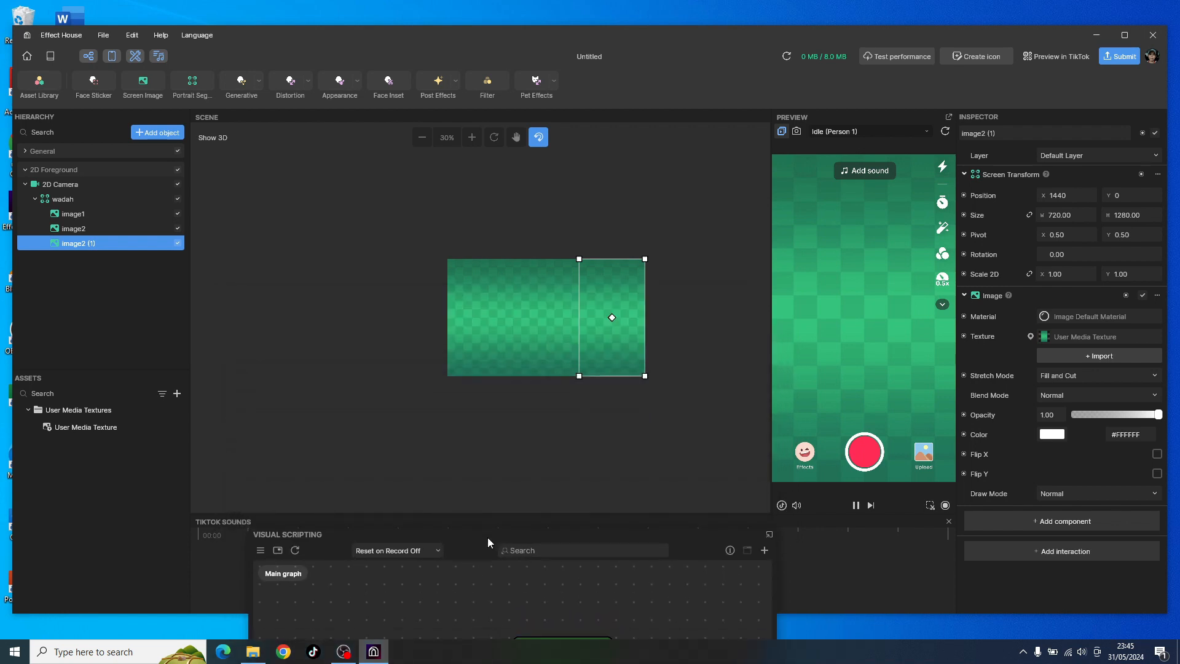
pyautogui.click(130, 335)
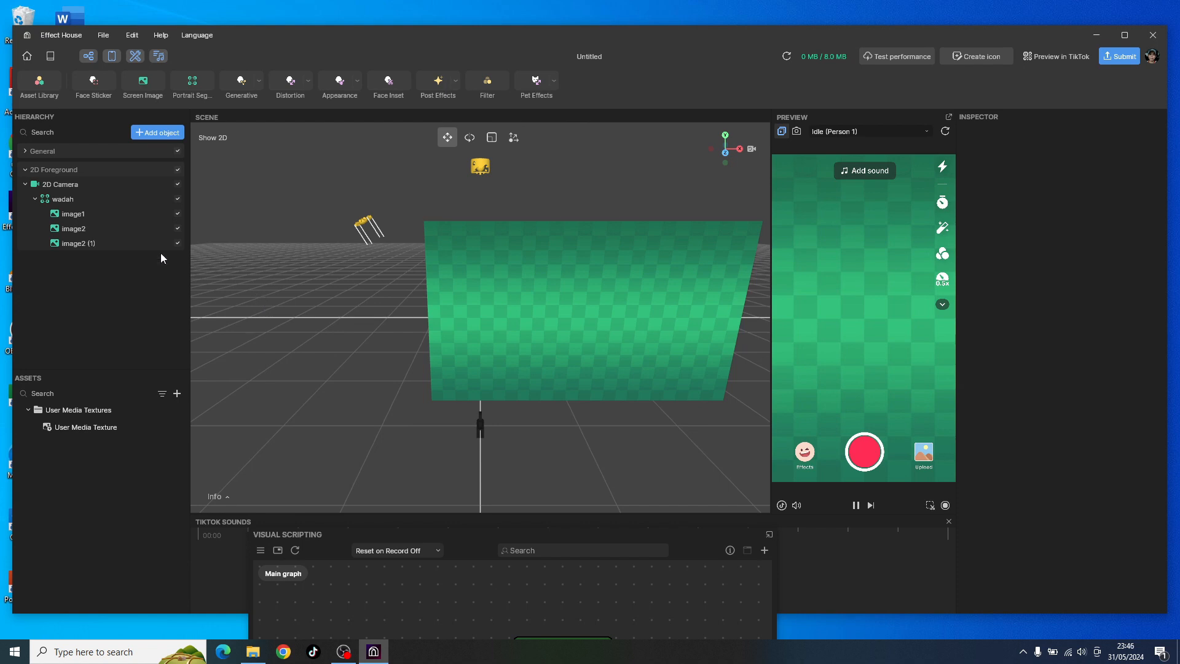
pyautogui.click(63, 203)
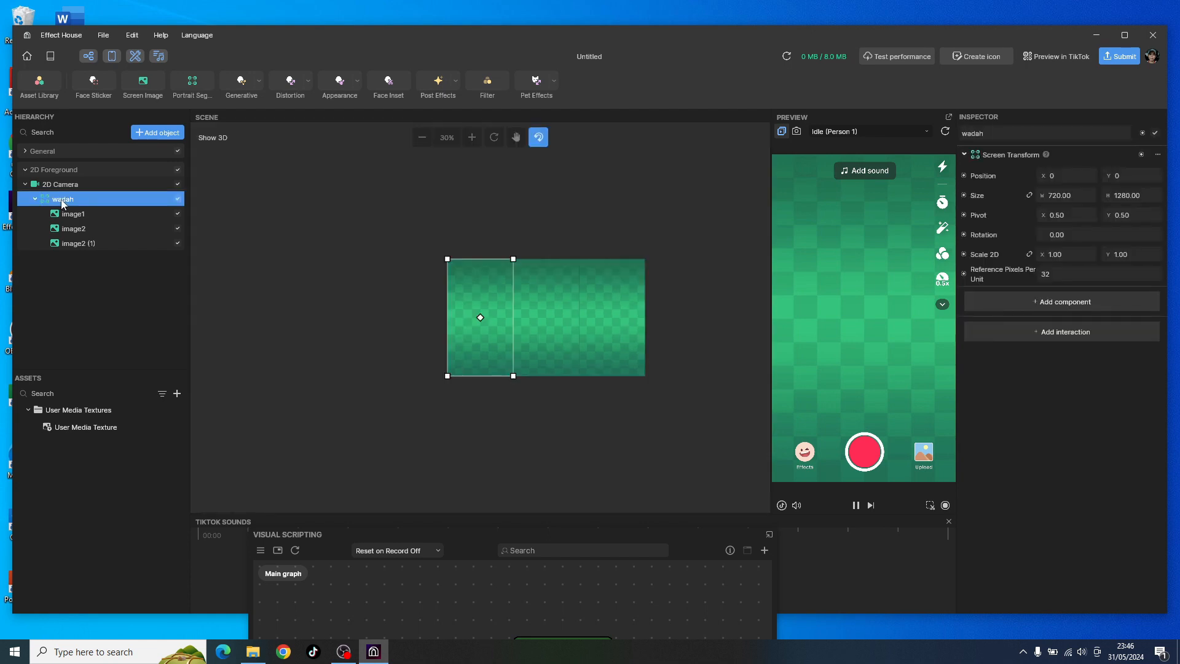
pyautogui.click(538, 315)
pyautogui.click(629, 328)
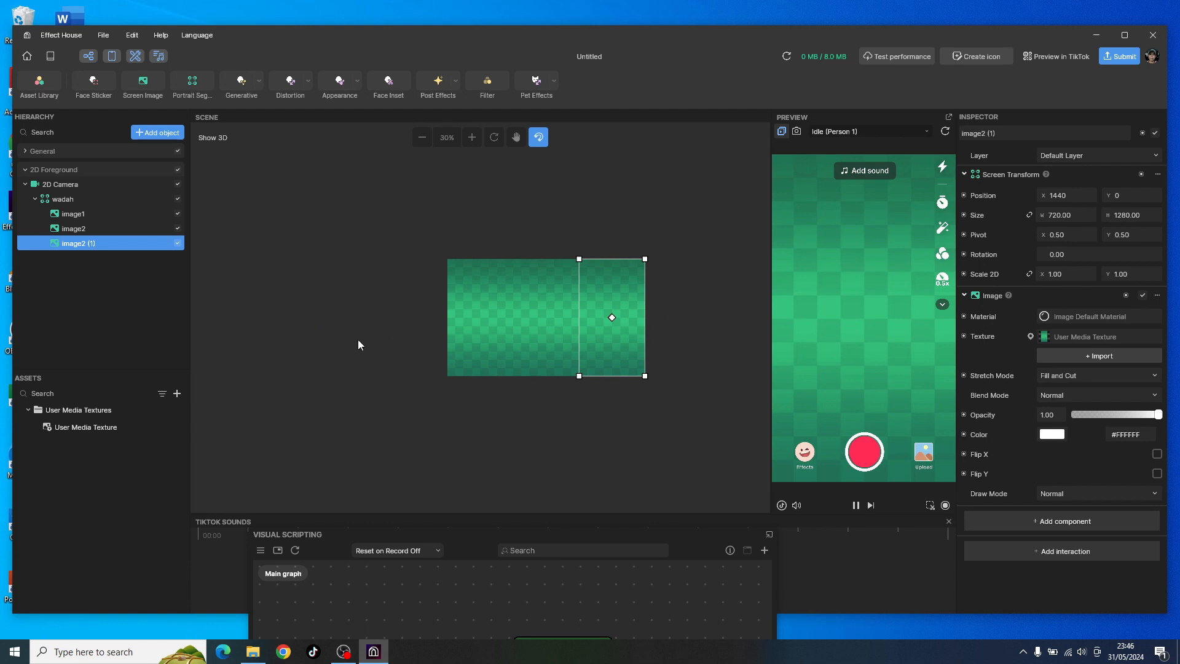
# Step: Add a Set Position node for the wadah group's Screen Transform to the visual scripting graph
pyautogui.click(78, 203)
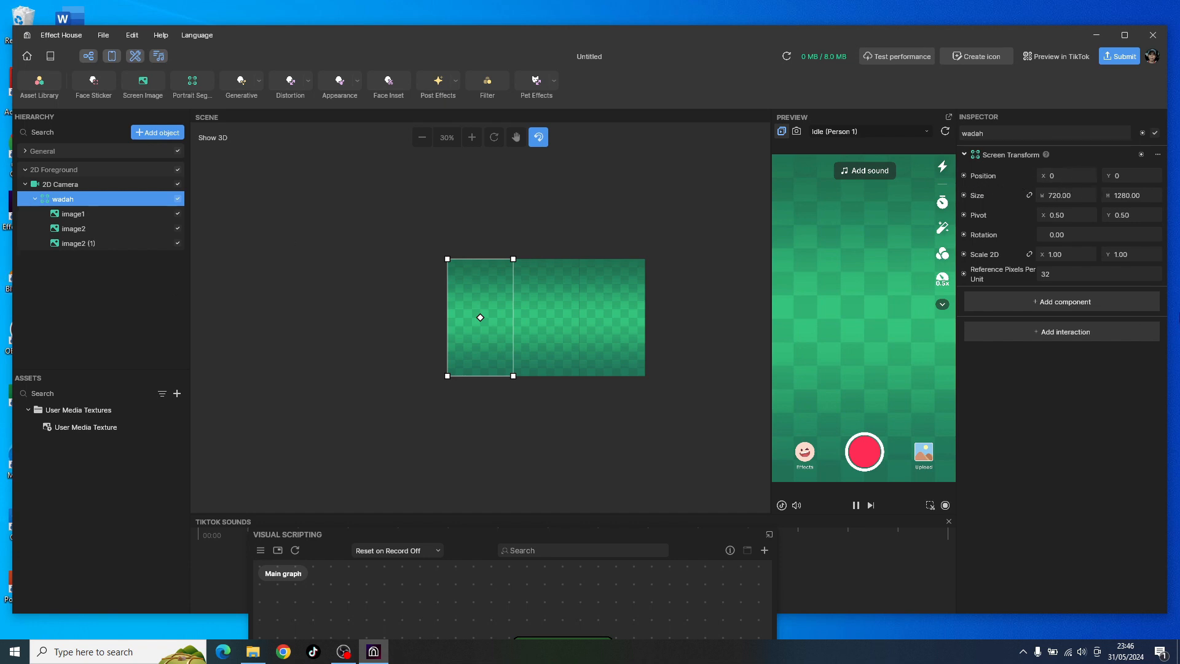
pyautogui.click(963, 175)
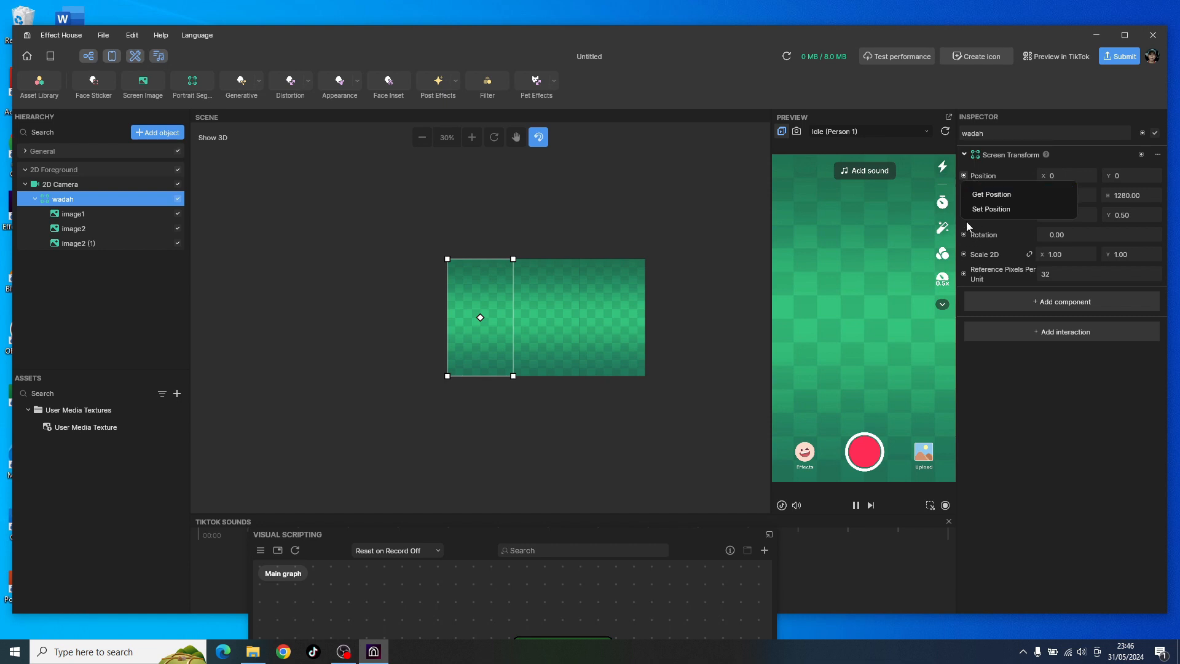
pyautogui.click(745, 167)
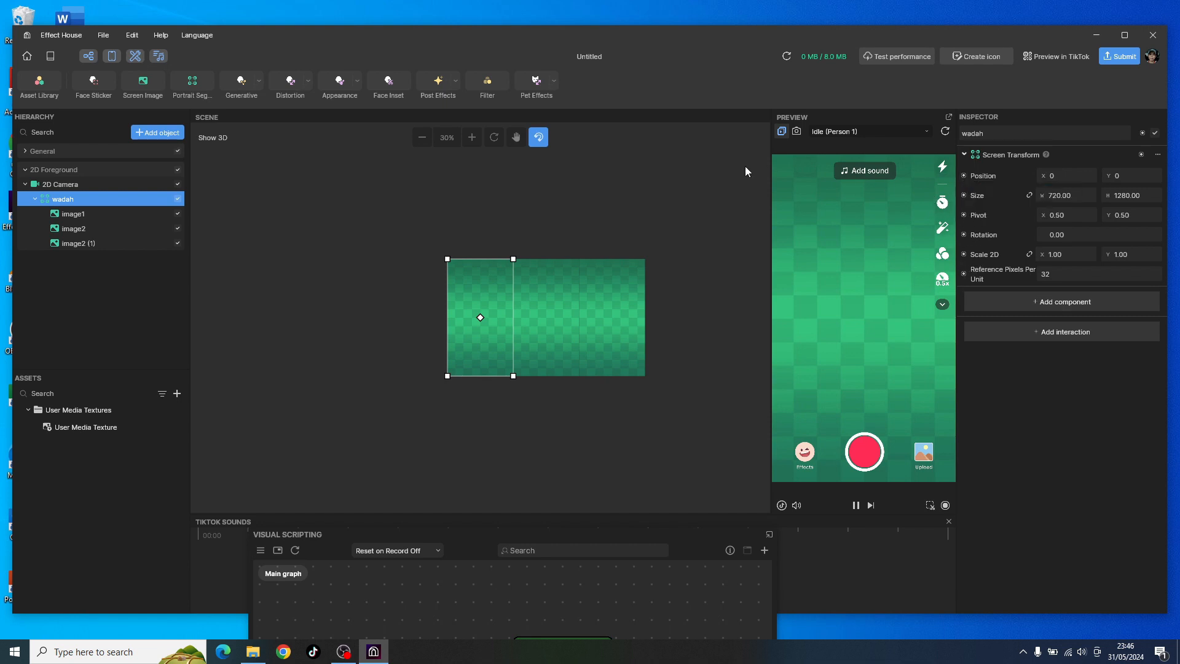
pyautogui.click(964, 196)
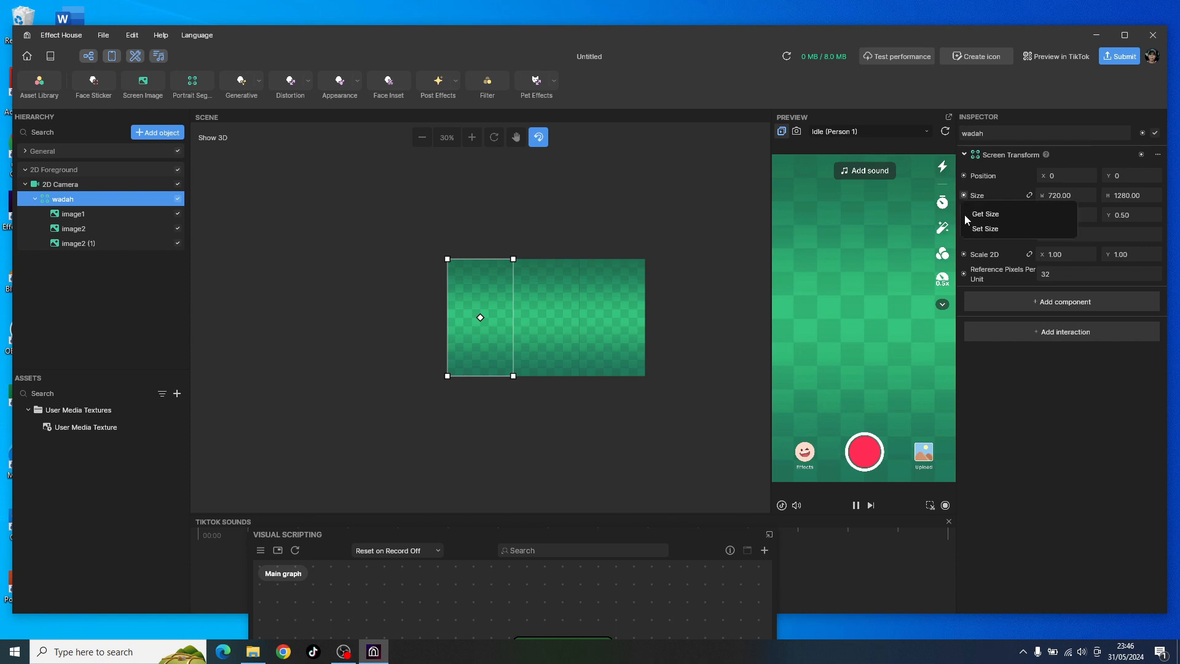
pyautogui.click(708, 188)
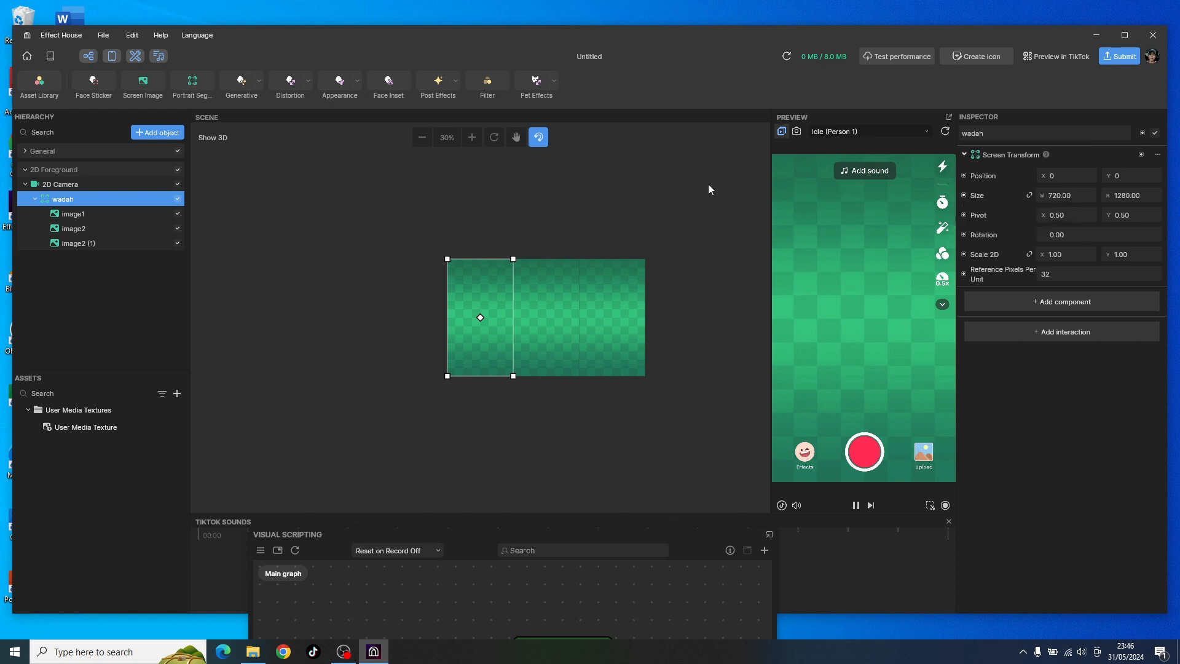
pyautogui.click(964, 176)
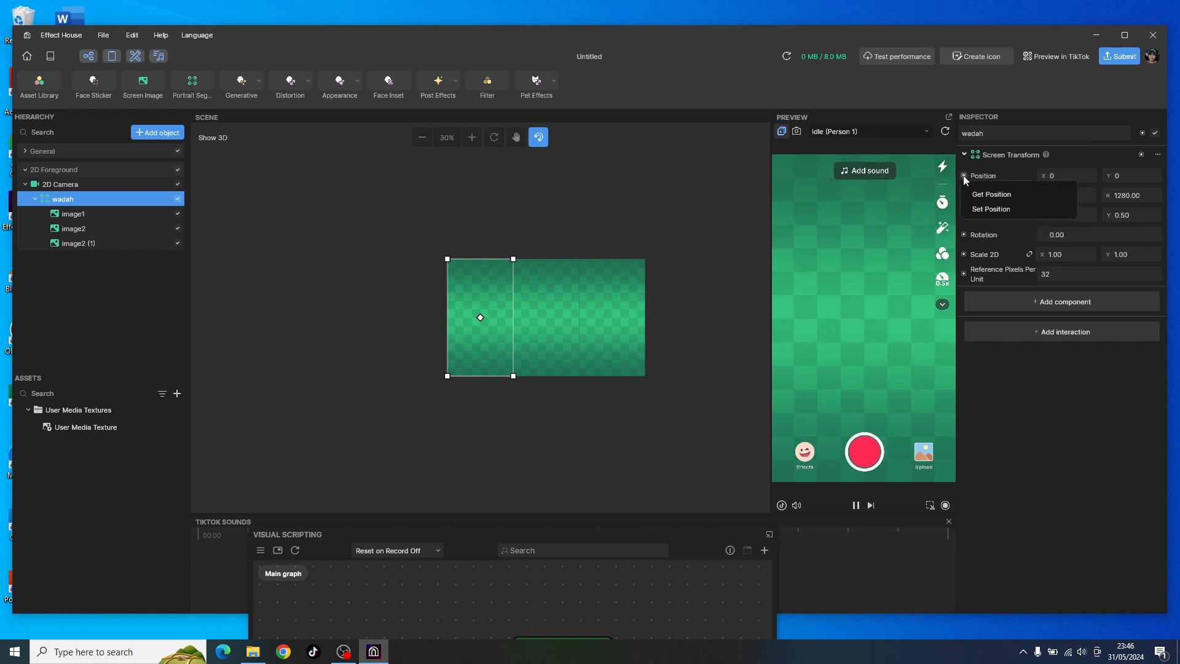
pyautogui.click(979, 209)
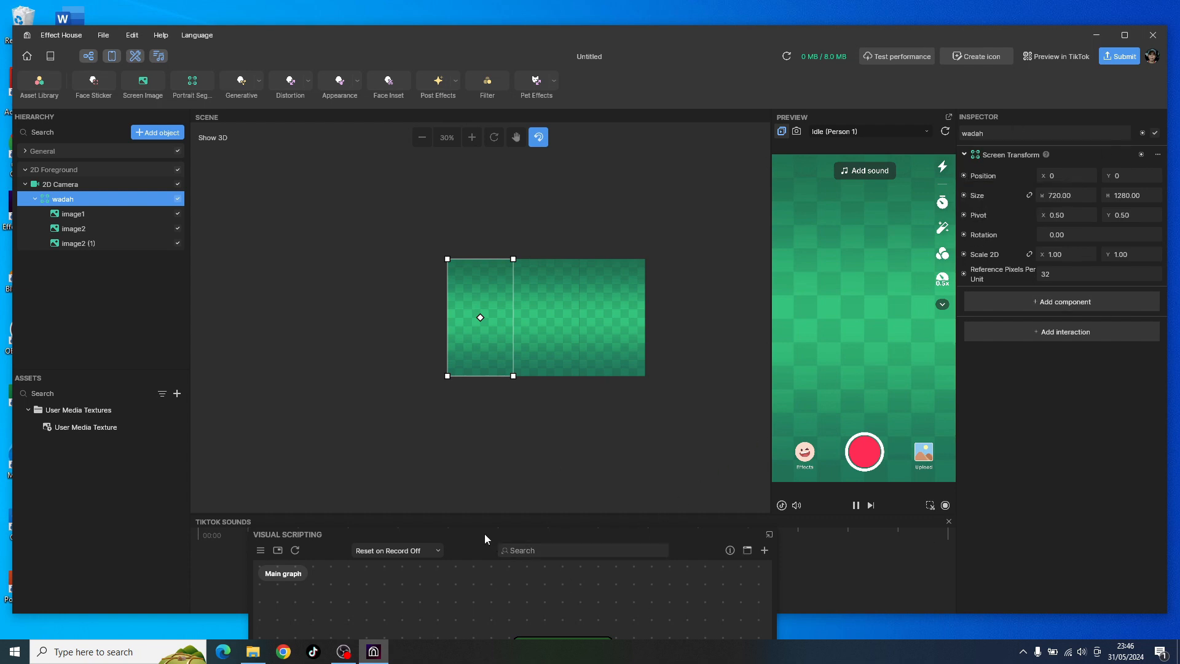
# Step: Move the Visual Scripting window up over the scene and place the Set Position node beside the Update and Start nodes
pyautogui.moveTo(484, 533); pyautogui.dragTo(500, 182)
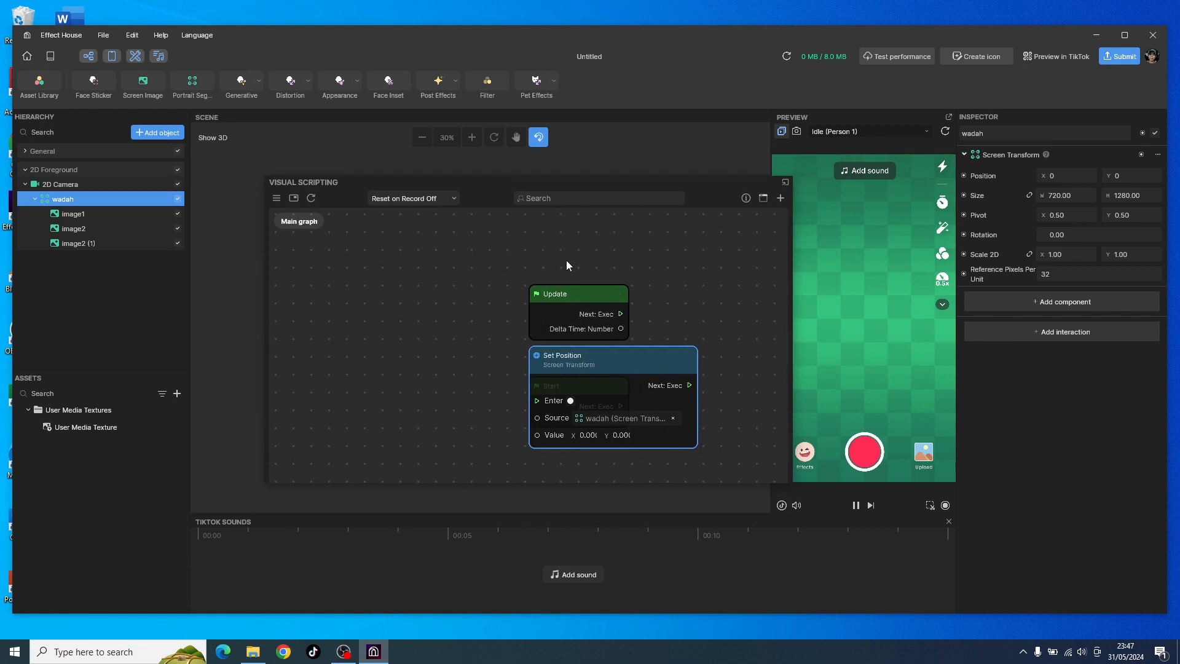
pyautogui.moveTo(631, 263); pyautogui.dragTo(424, 253, button='middle')
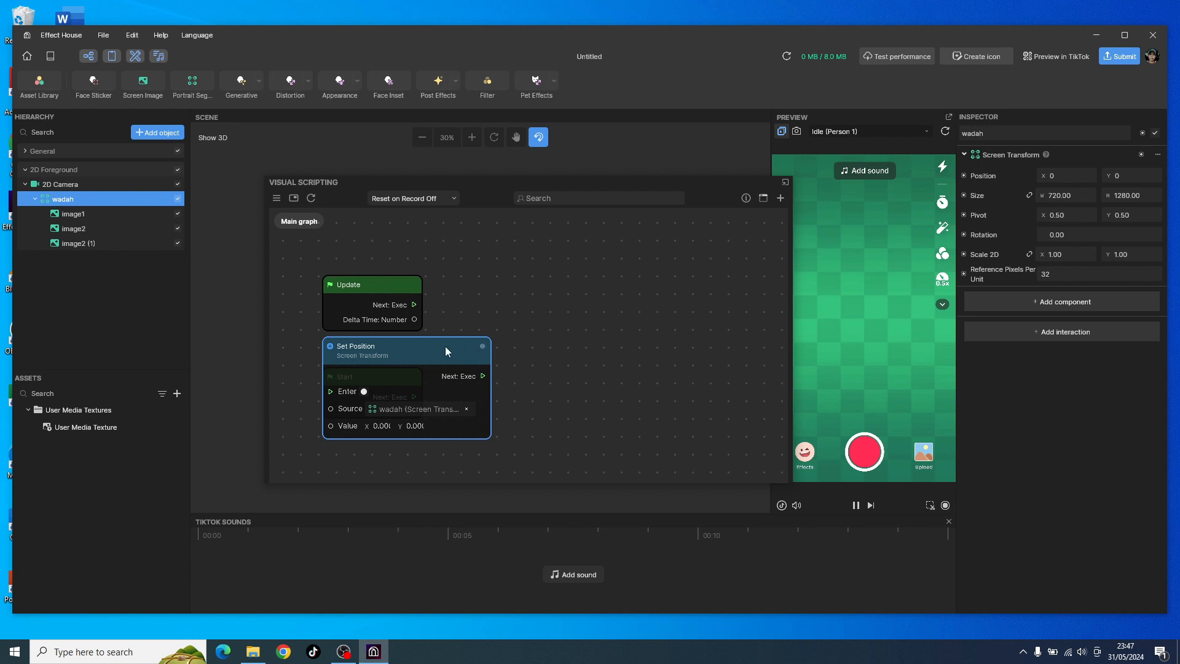
pyautogui.moveTo(446, 352); pyautogui.dragTo(423, 304)
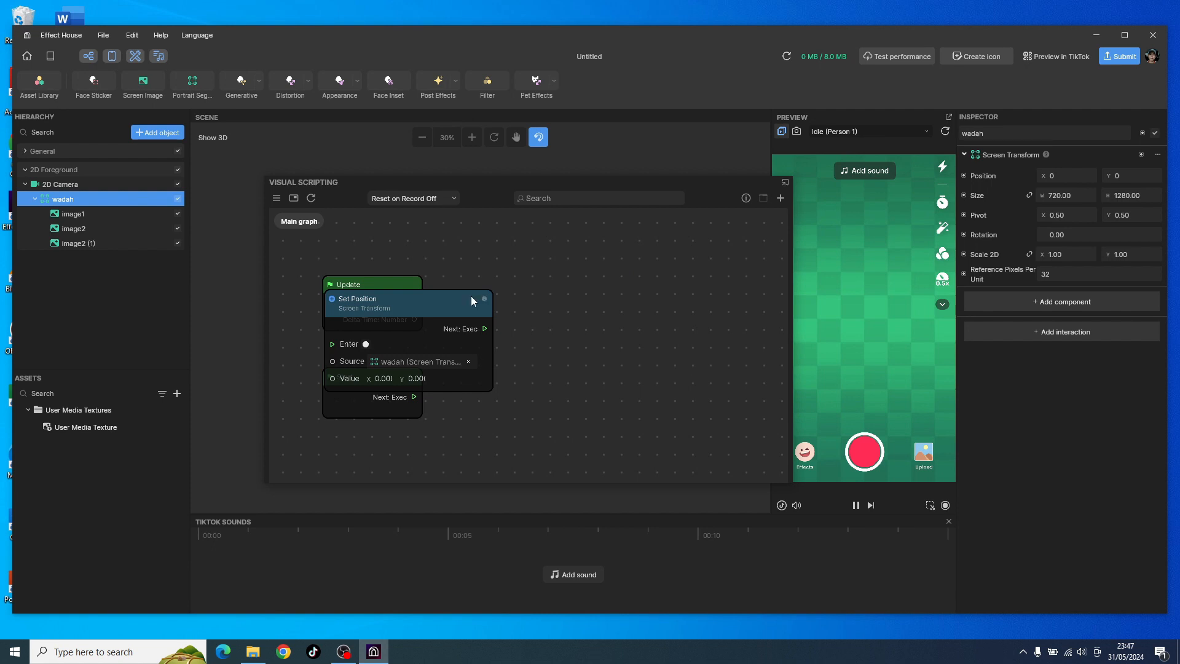
pyautogui.moveTo(435, 301); pyautogui.dragTo(574, 297)
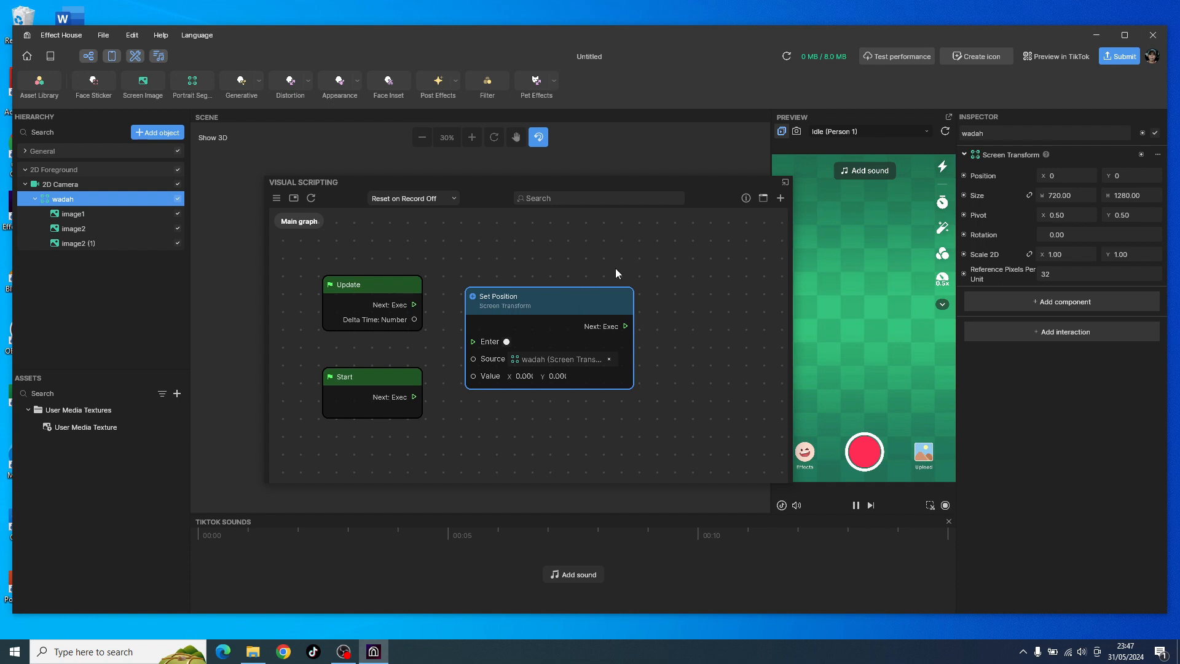
# Step: Space the Set Position node farther from the Update and Start nodes, keeping all three in view
pyautogui.scroll(-2, 526, 269)
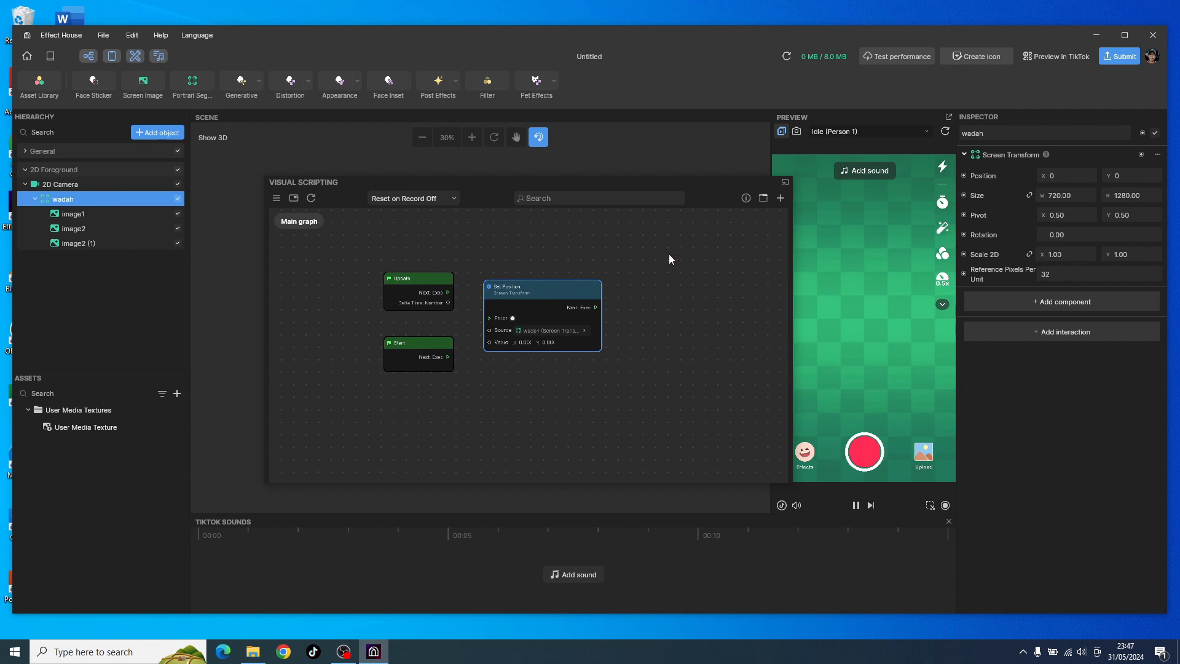
pyautogui.moveTo(669, 253); pyautogui.dragTo(626, 281, button='middle')
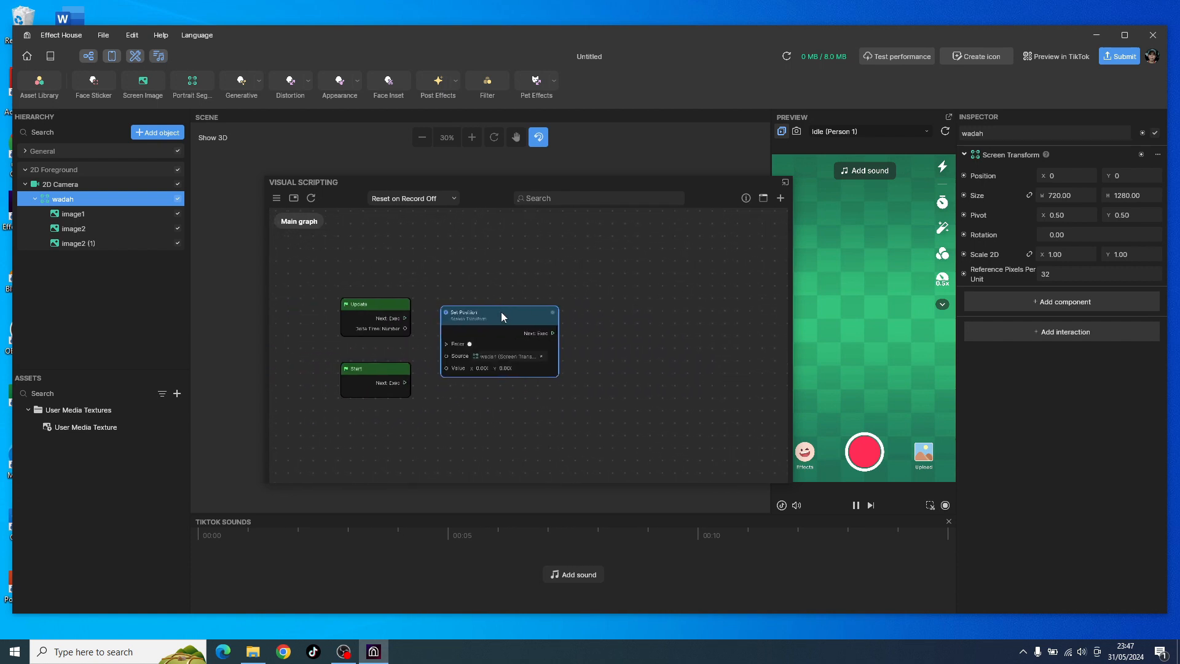
pyautogui.moveTo(500, 311); pyautogui.dragTo(540, 311)
pyautogui.scroll(3, 539, 278)
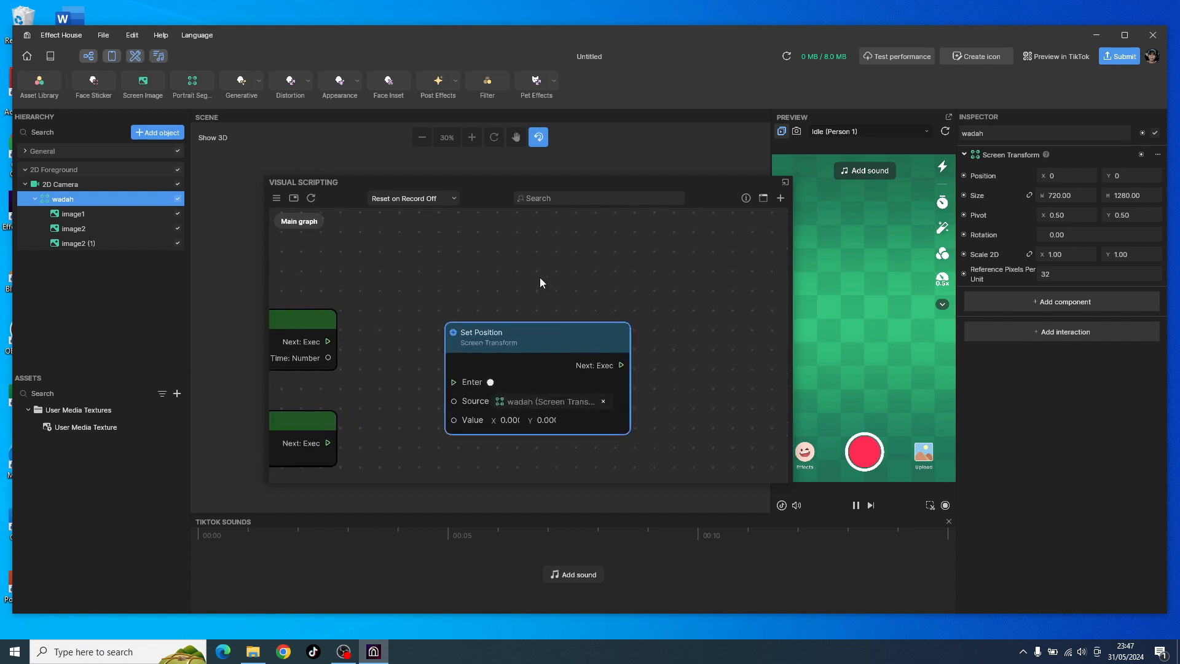
pyautogui.moveTo(569, 265); pyautogui.dragTo(671, 272, button='middle')
pyautogui.moveTo(638, 340); pyautogui.dragTo(606, 274)
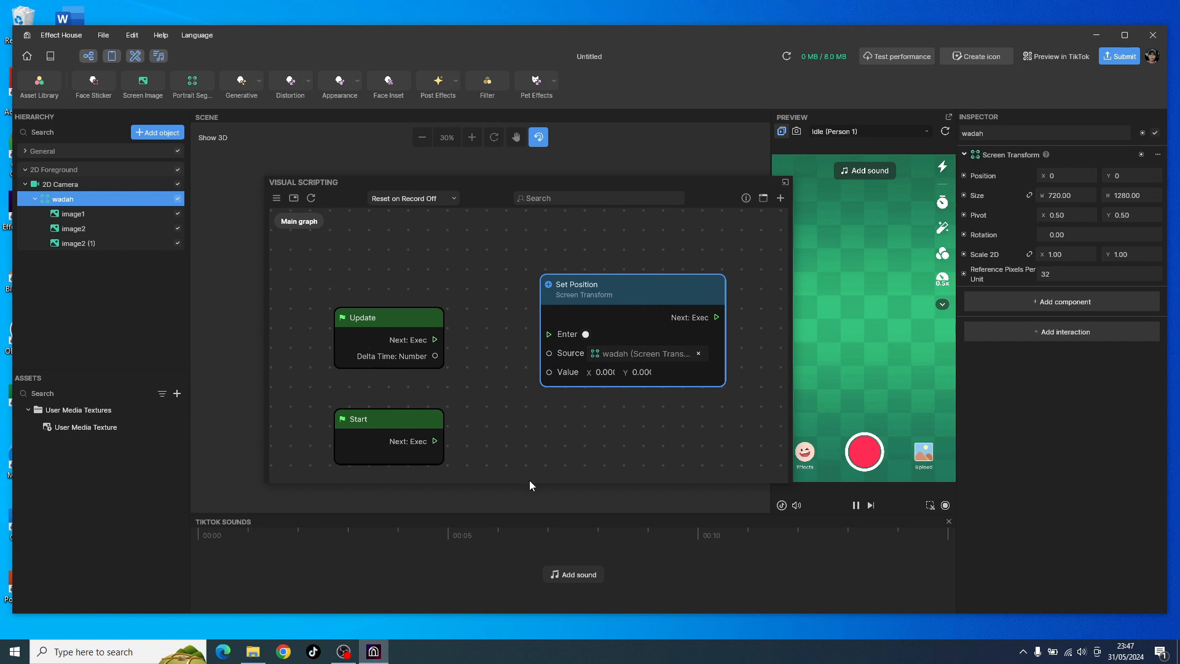
# Step: Enlarge and reposition the Visual Scripting window, and widen the gap between the event nodes and Set Position
pyautogui.moveTo(529, 480); pyautogui.dragTo(509, 559)
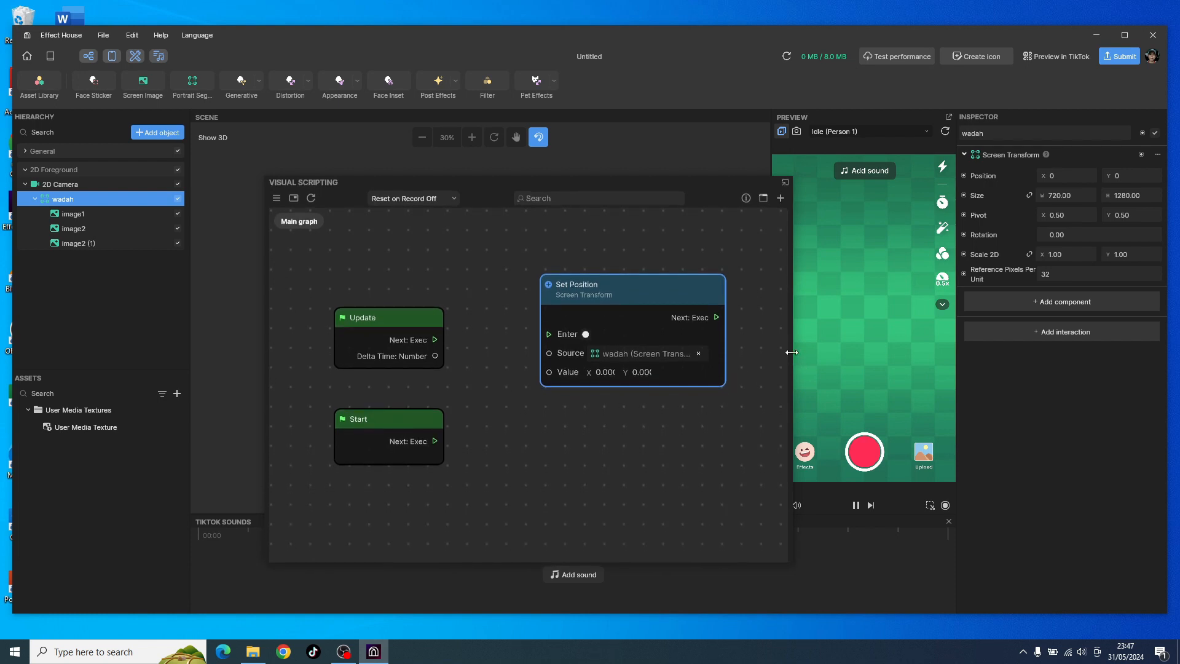
pyautogui.moveTo(791, 352); pyautogui.dragTo(898, 344)
pyautogui.moveTo(544, 183); pyautogui.dragTo(434, 208)
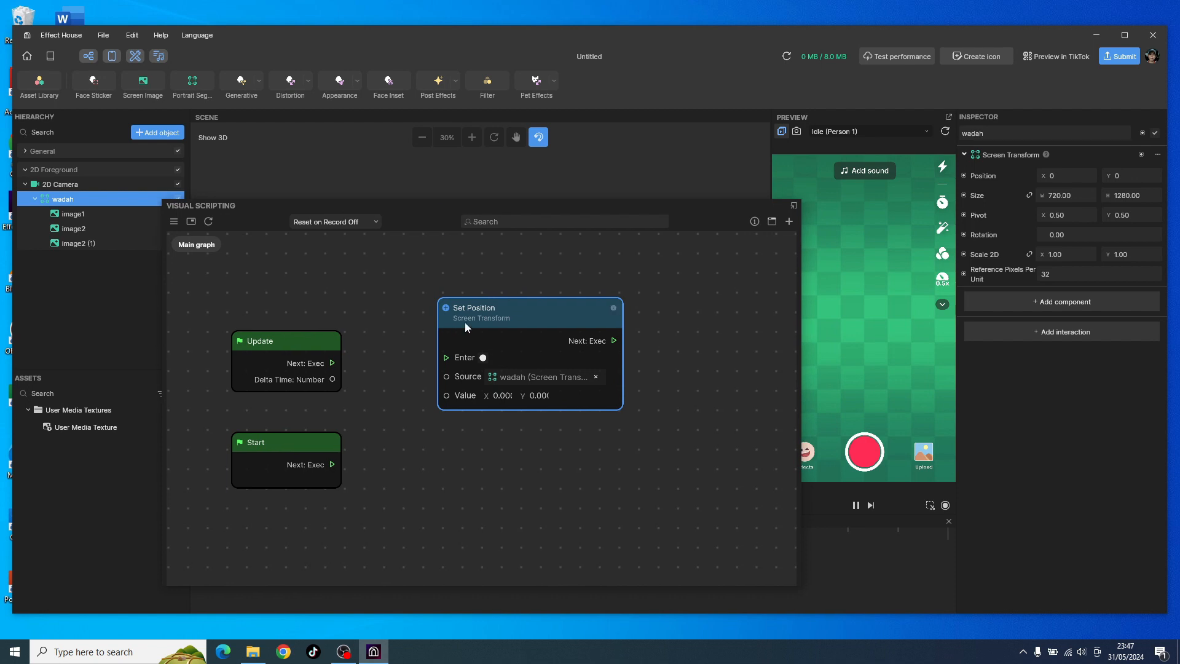
pyautogui.moveTo(526, 317); pyautogui.dragTo(585, 354)
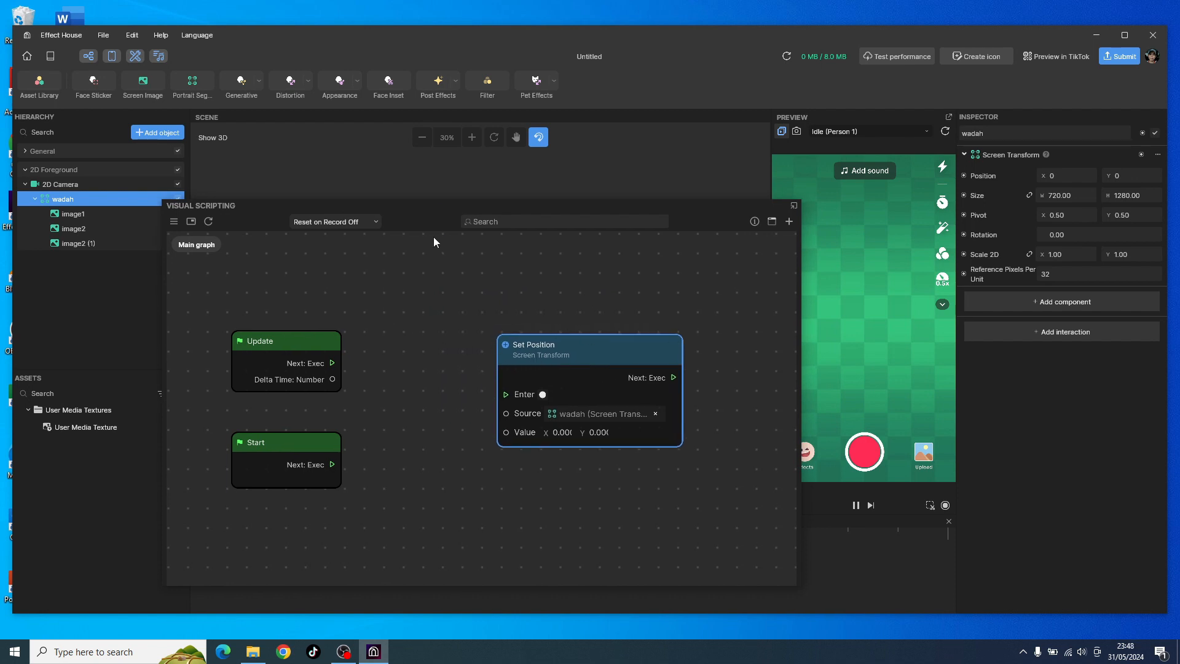
pyautogui.moveTo(440, 213); pyautogui.dragTo(436, 253)
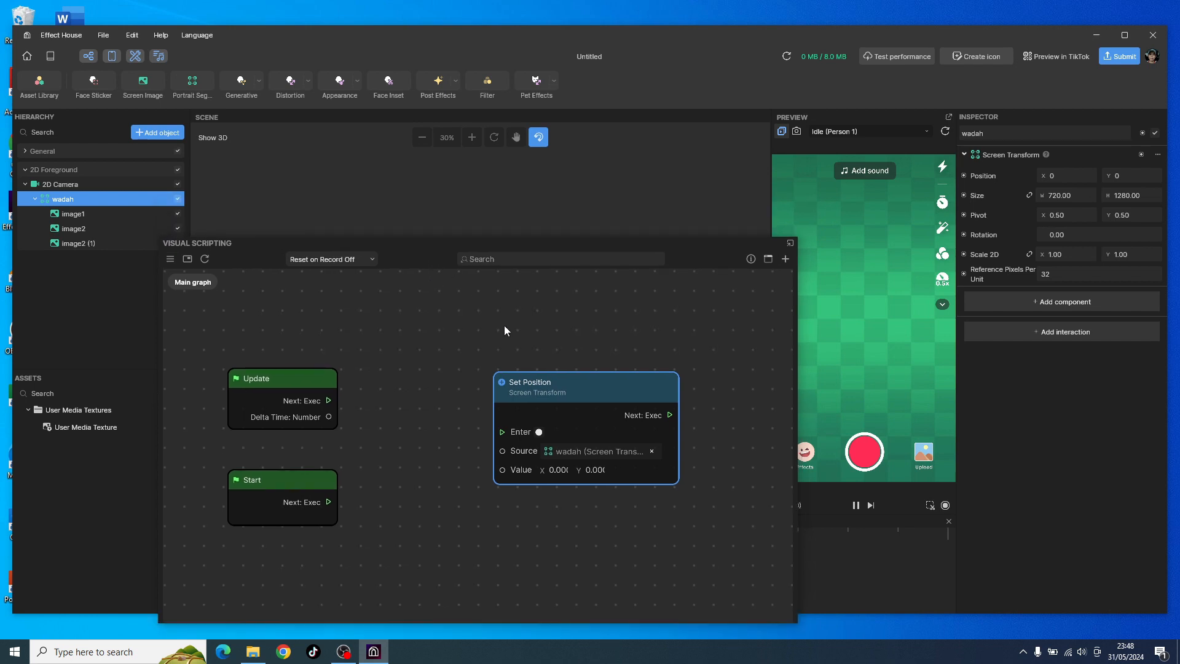
pyautogui.moveTo(603, 388); pyautogui.dragTo(636, 394)
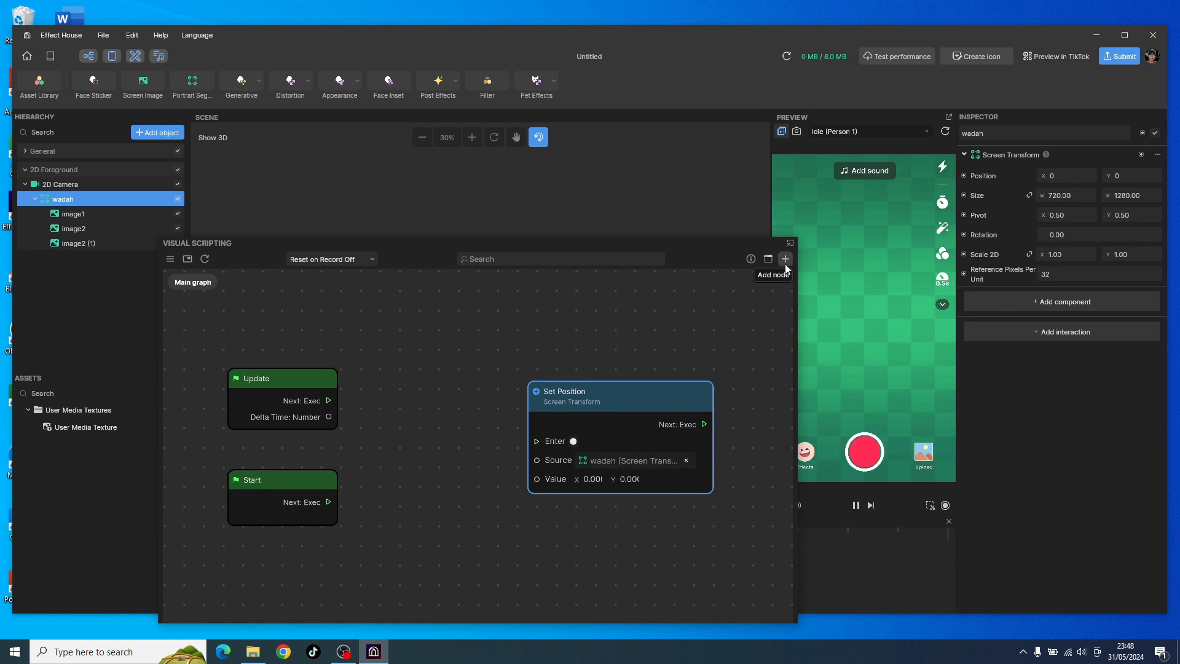
pyautogui.rightClick(477, 338)
pyautogui.press('Escape')
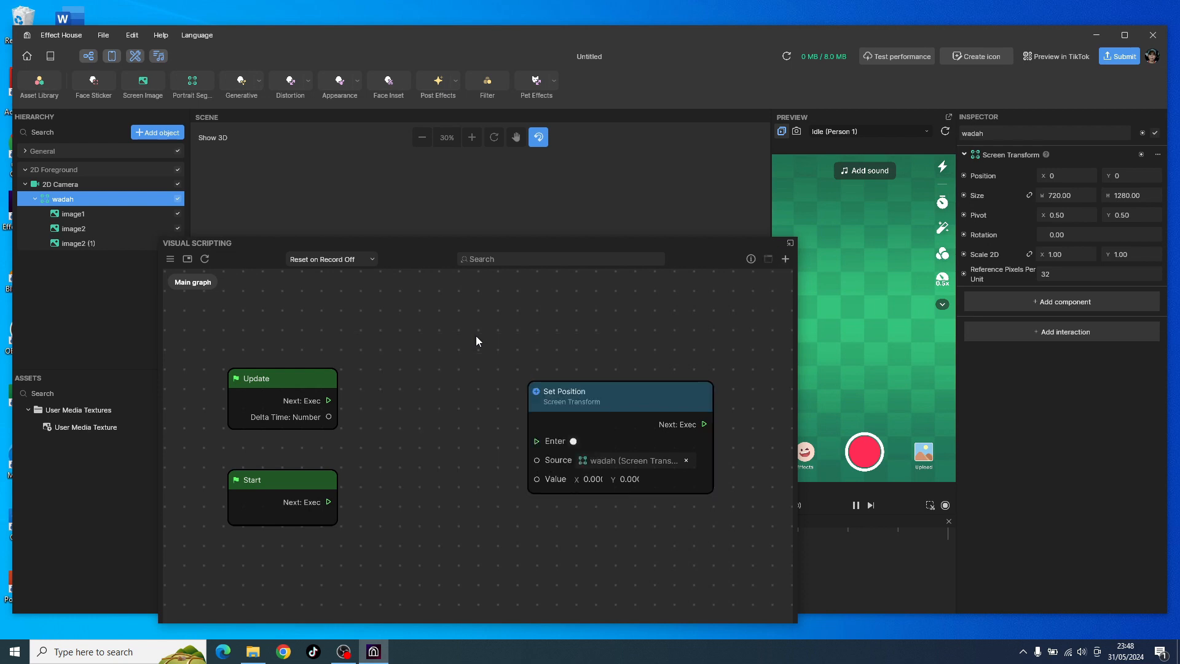
pyautogui.click(785, 258)
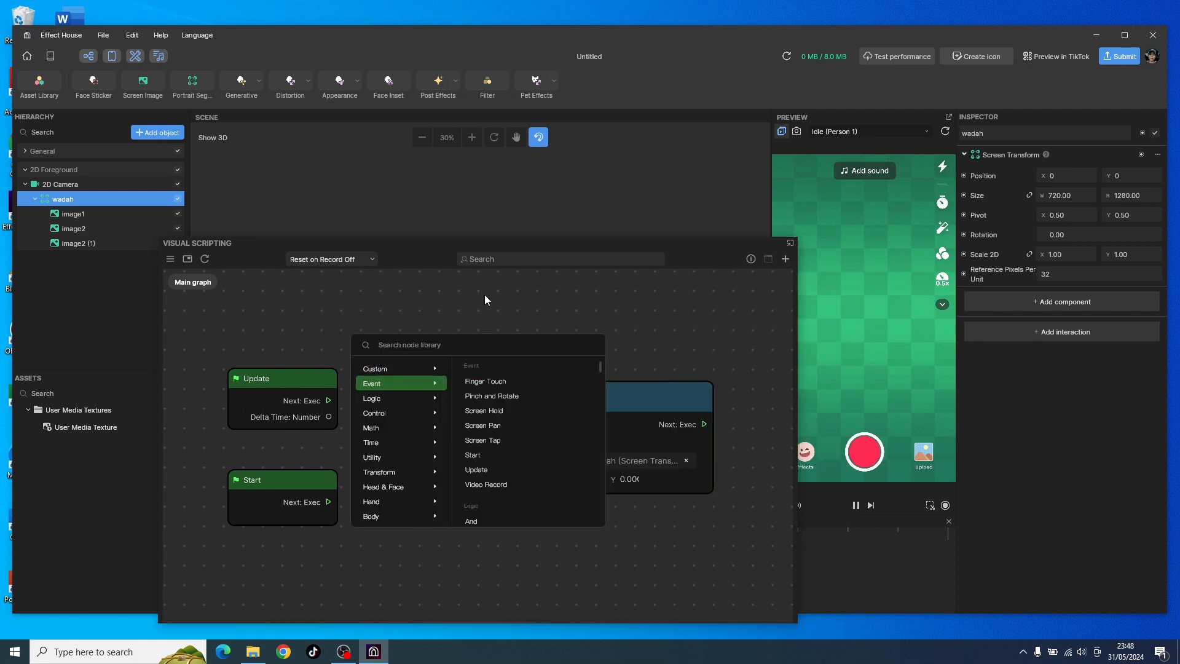
pyautogui.click(623, 299)
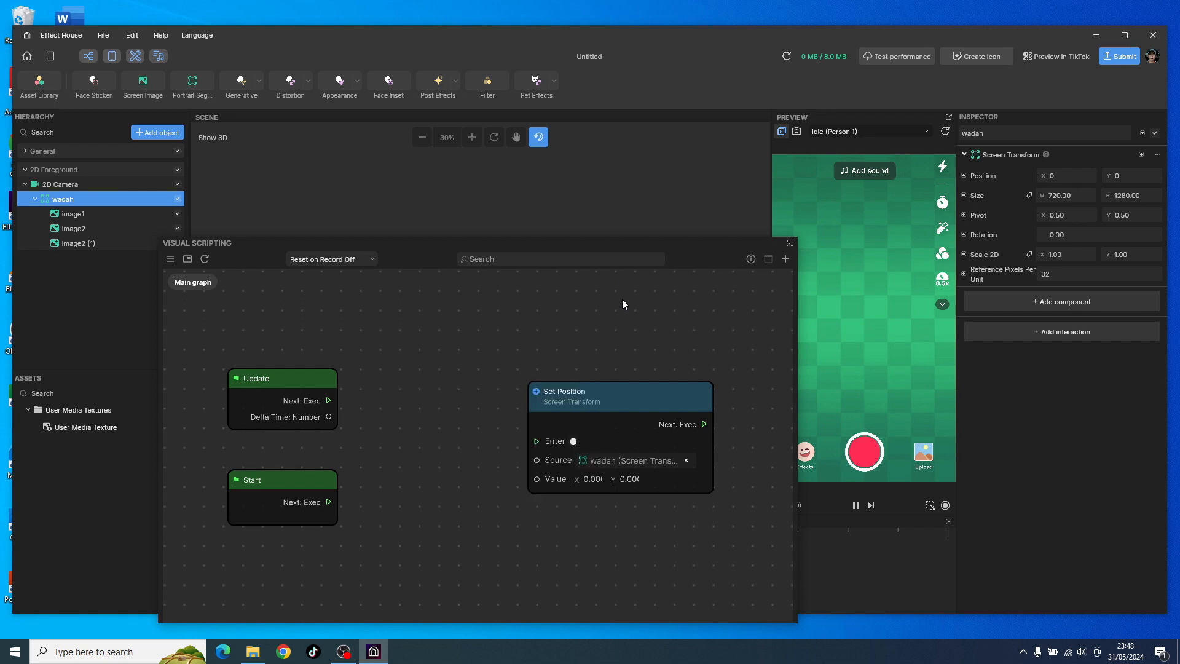
# Step: Search the node library for "tr" and add a Transit by Time node to the graph
pyautogui.rightClick(524, 295)
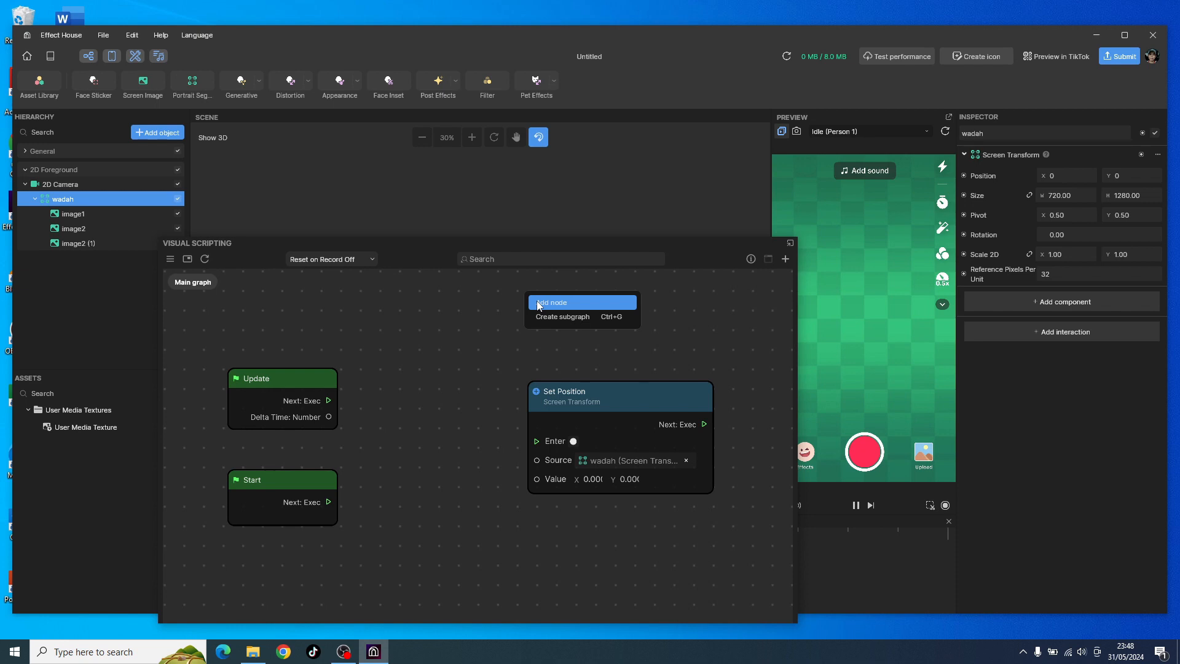
pyautogui.click(538, 303)
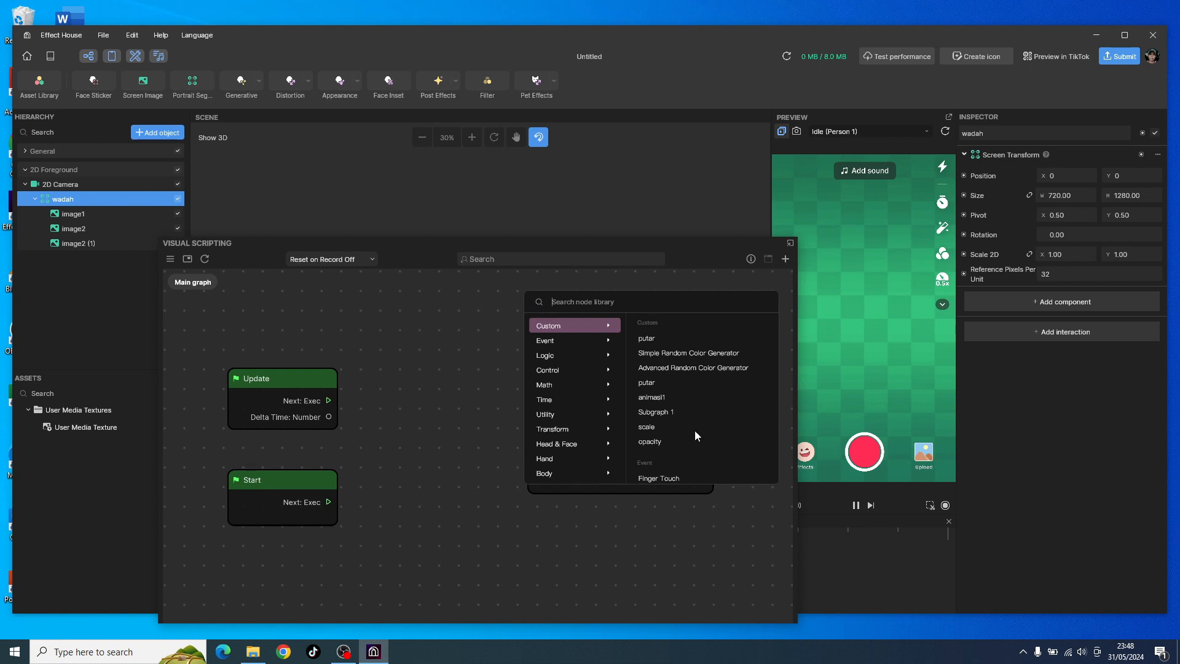
pyautogui.click(575, 302)
pyautogui.write('tr')
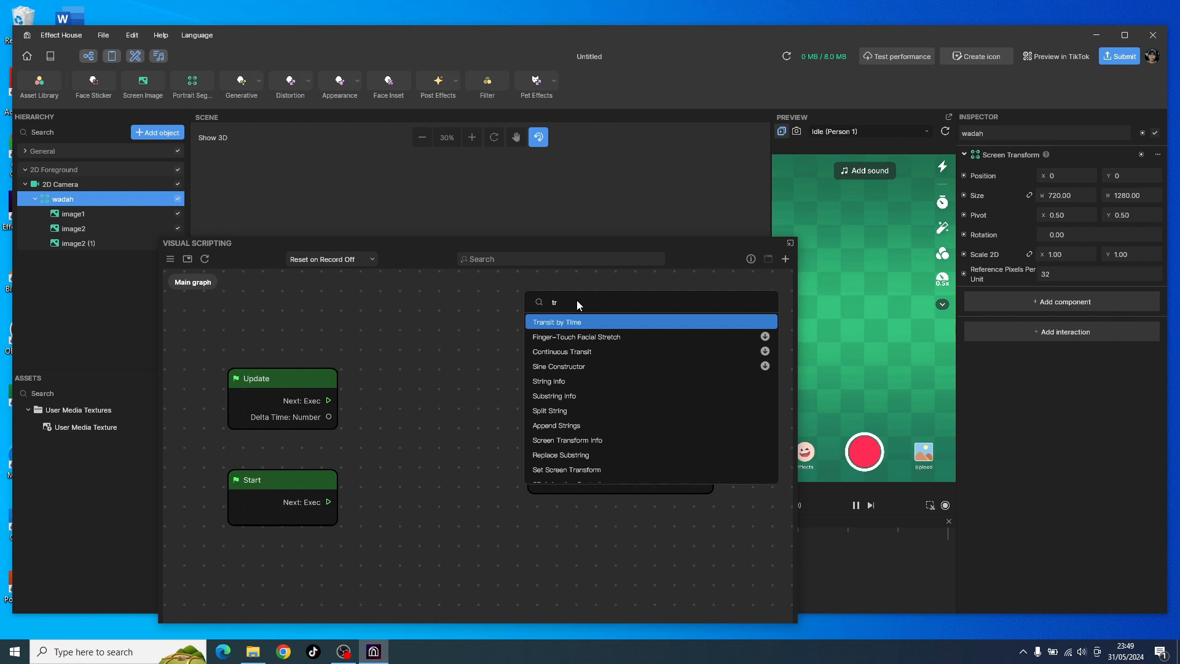
pyautogui.moveTo(581, 323)
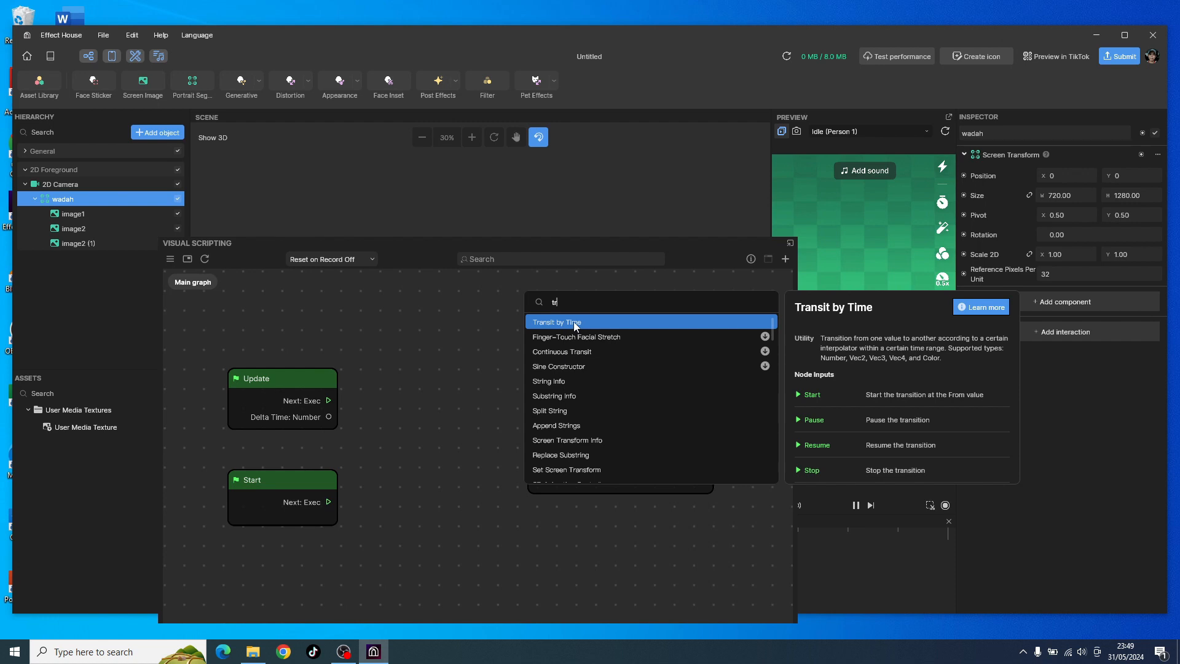
pyautogui.click(575, 323)
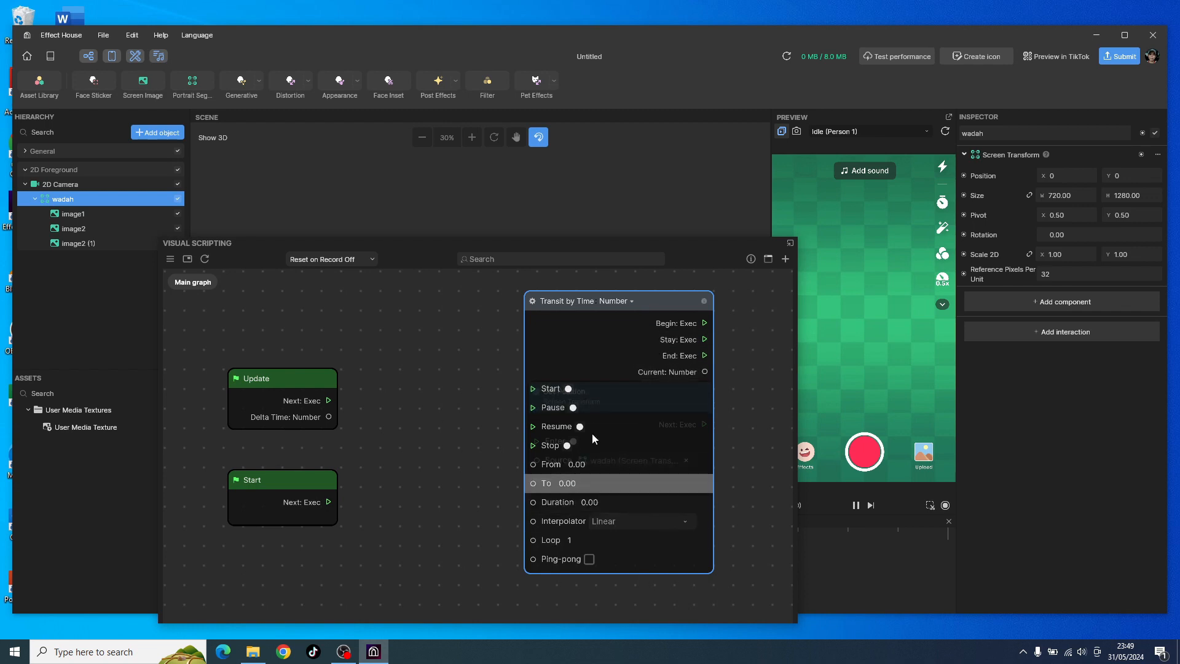
# Step: Place the Transit by Time node between the event nodes and Set Position, shifting Set Position and Update outward to make room
pyautogui.moveTo(619, 311); pyautogui.dragTo(498, 378)
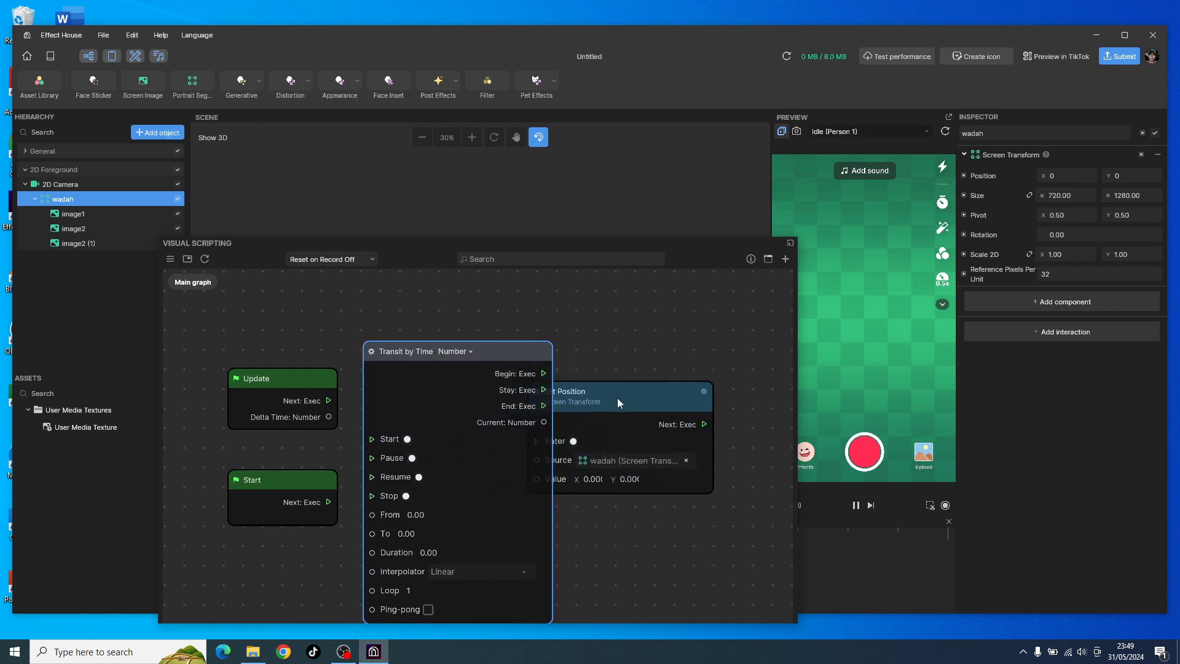
pyautogui.moveTo(617, 397); pyautogui.dragTo(662, 393)
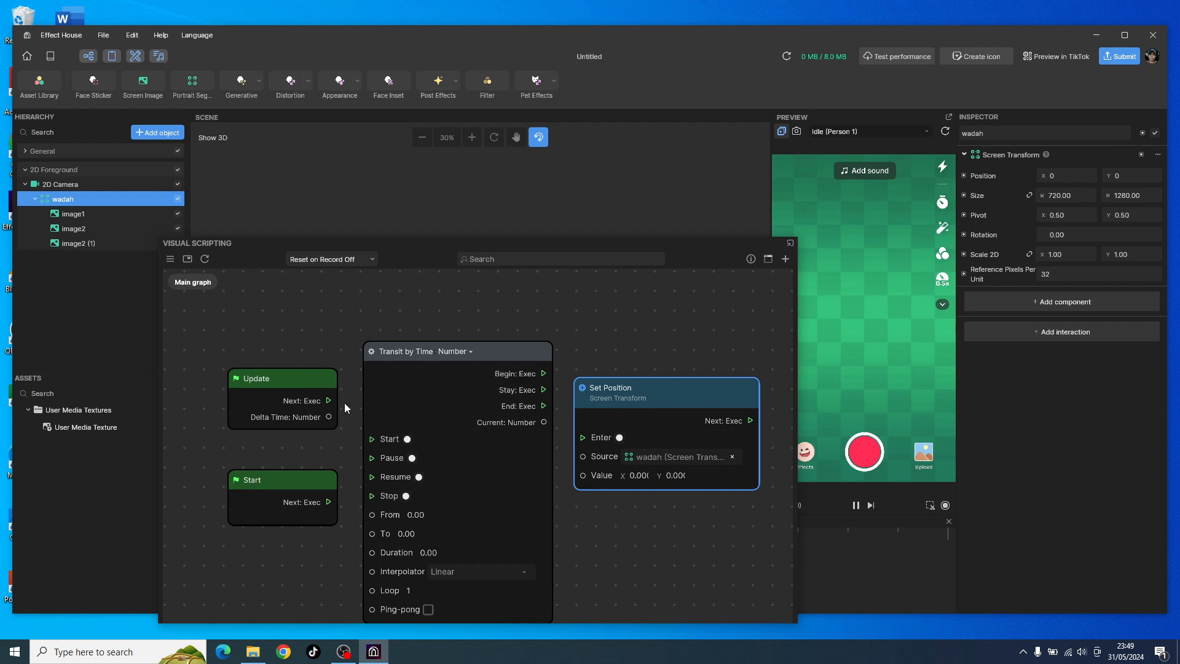
pyautogui.click(288, 379)
pyautogui.moveTo(288, 378); pyautogui.dragTo(258, 327)
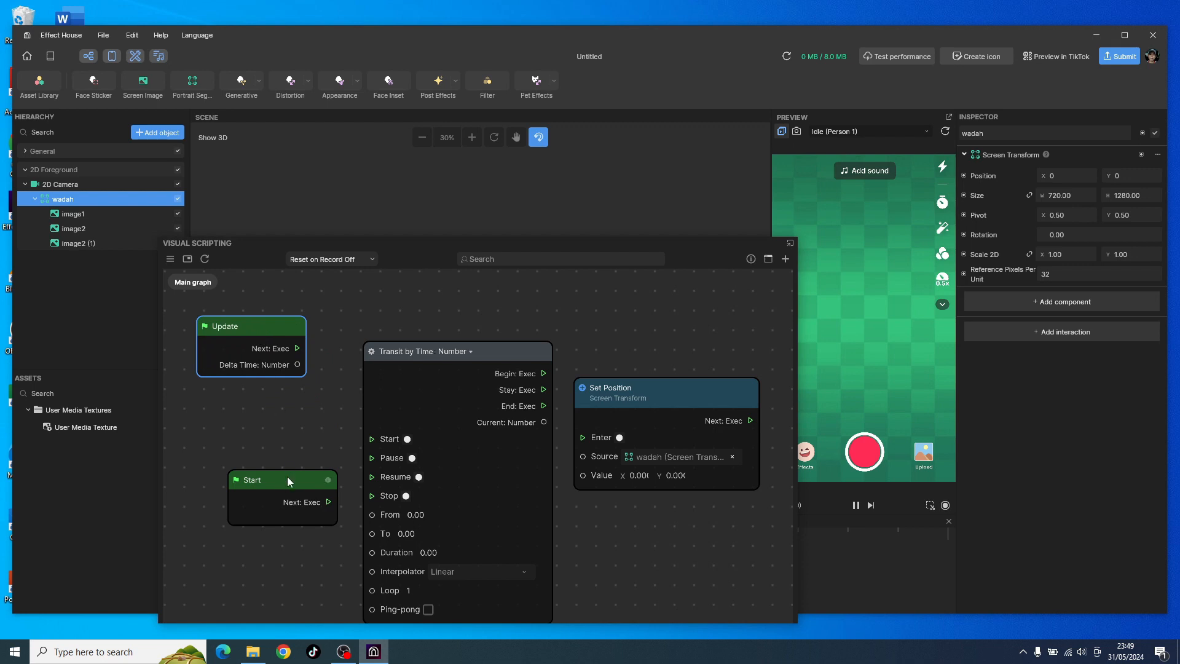
# Step: Place the Start node just below Update, and raise the Transit by Time and Set Position nodes to line up with them
pyautogui.moveTo(288, 481); pyautogui.dragTo(269, 404)
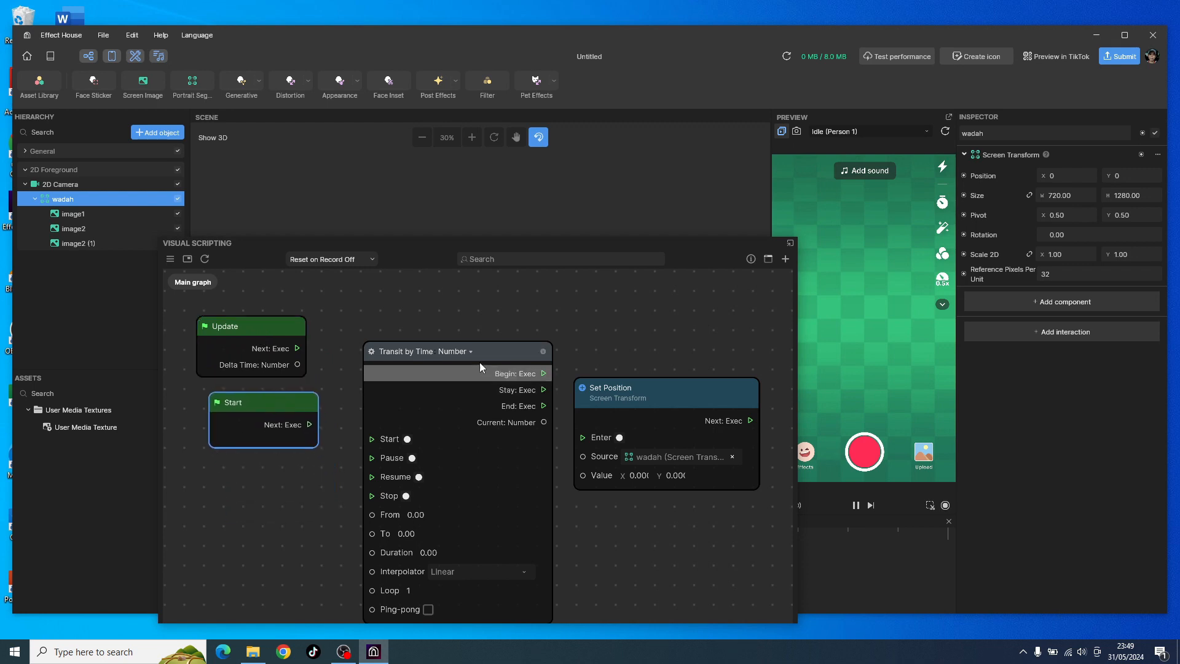
pyautogui.moveTo(480, 349); pyautogui.dragTo(480, 318)
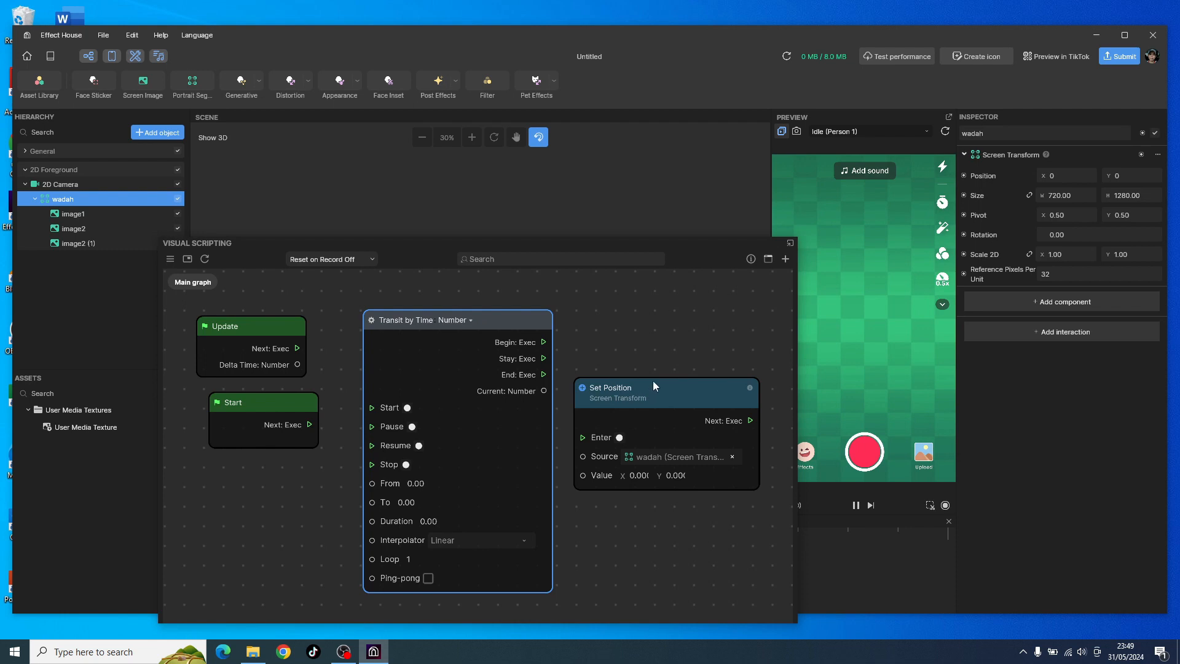
pyautogui.moveTo(653, 383); pyautogui.dragTo(659, 346)
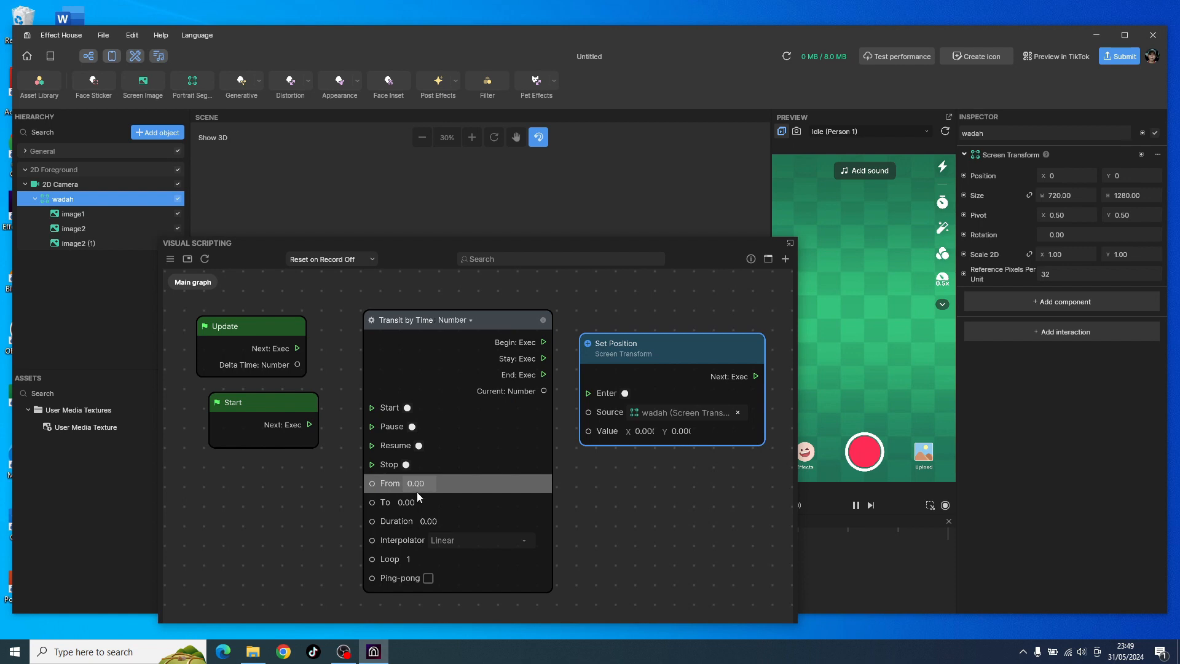
# Step: Change the Transit by Time node's data type to Vec2 and align the Start node under Update
pyautogui.click(470, 320)
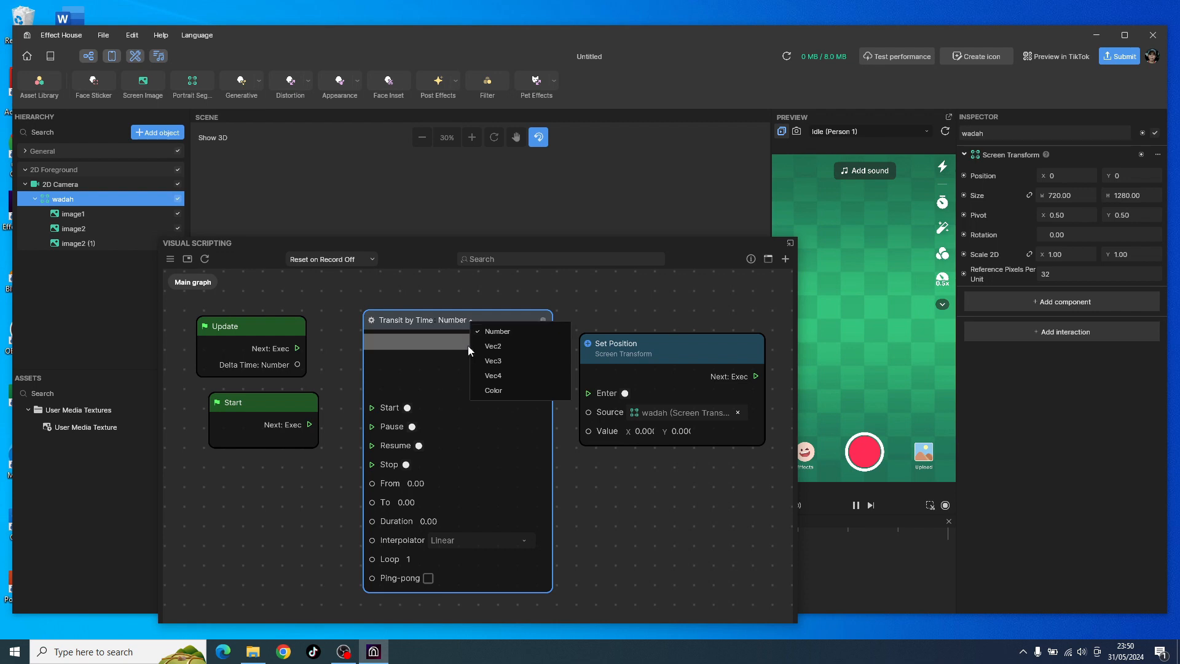
pyautogui.click(489, 347)
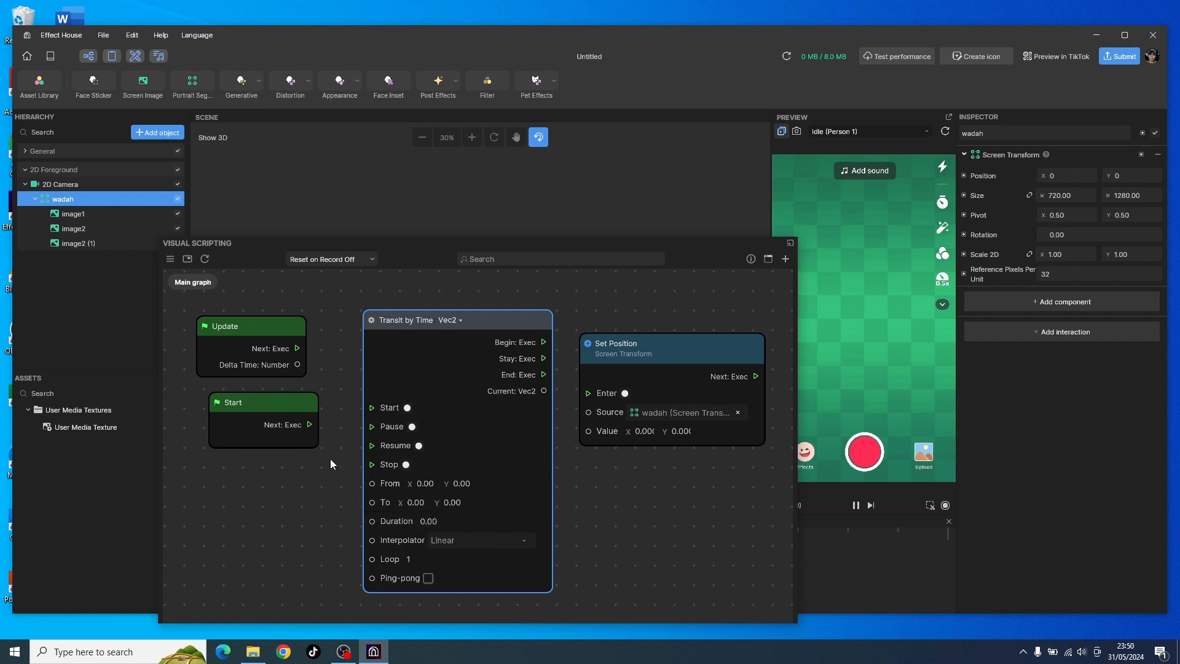
pyautogui.moveTo(300, 406); pyautogui.dragTo(286, 403)
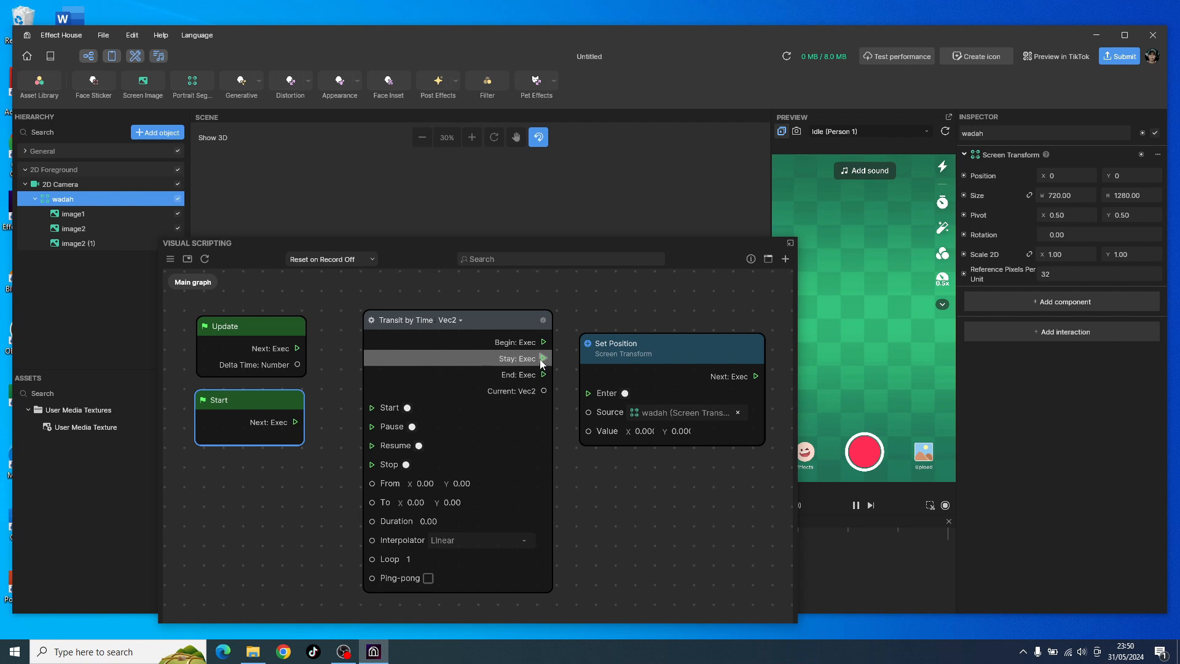
# Step: Connect Transit by Time's Stay output to Set Position's Enter input, and its Current output to the Value input
pyautogui.moveTo(539, 359); pyautogui.dragTo(584, 396)
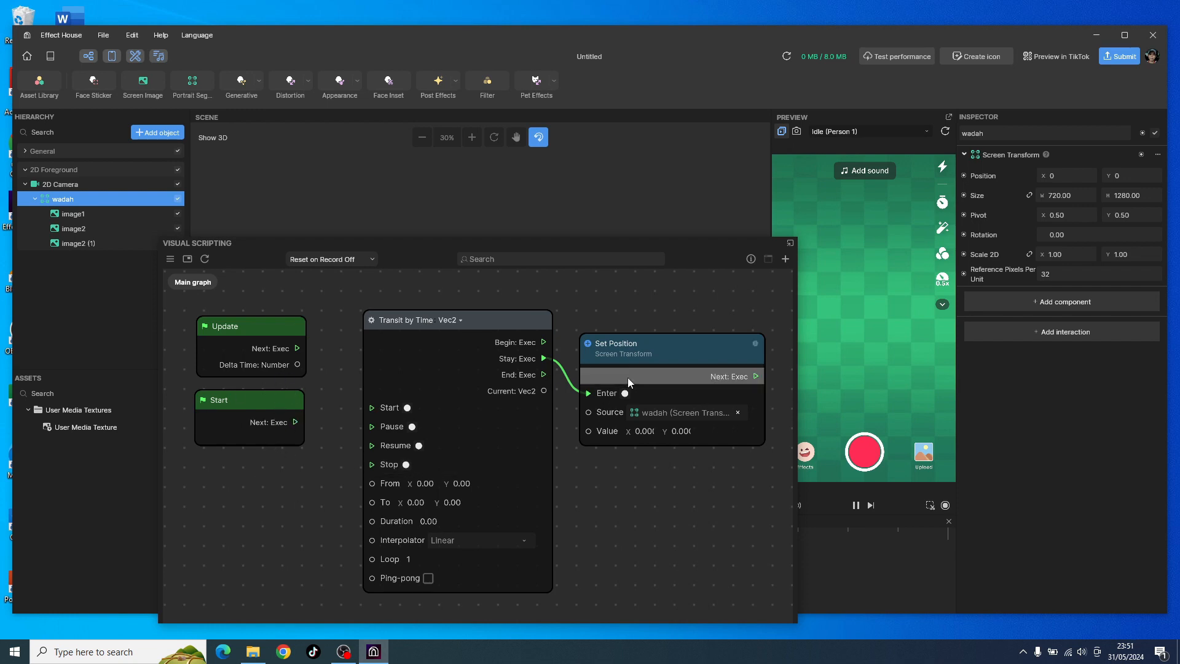
pyautogui.moveTo(650, 351); pyautogui.dragTo(667, 338)
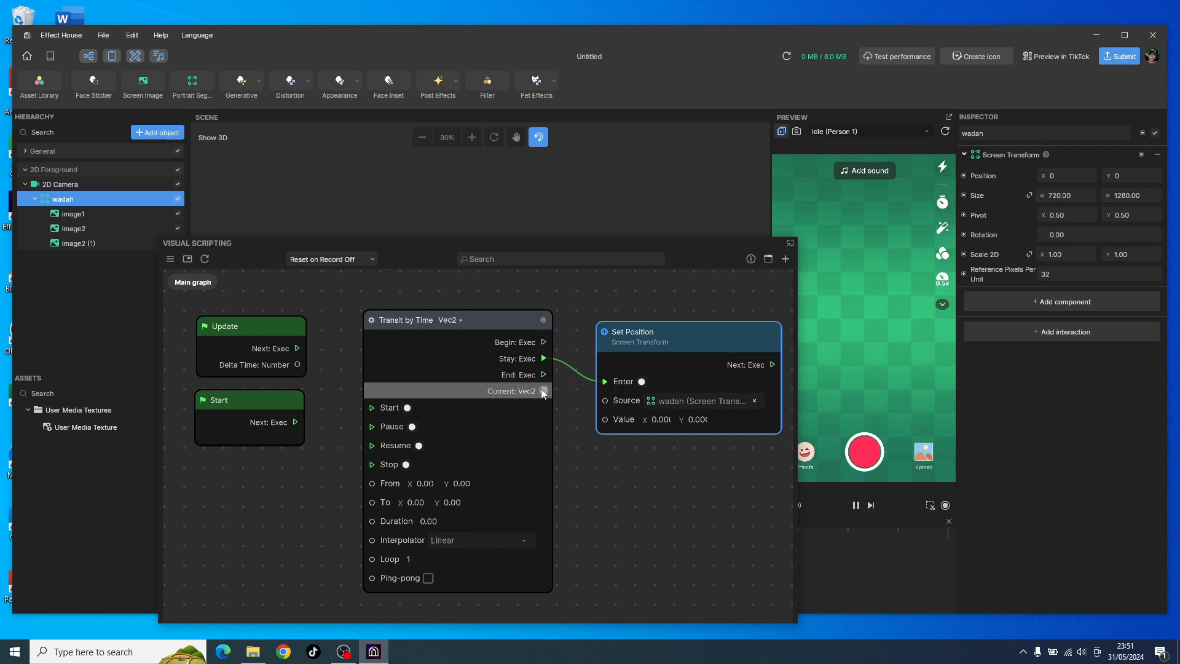
pyautogui.moveTo(542, 391); pyautogui.dragTo(600, 422)
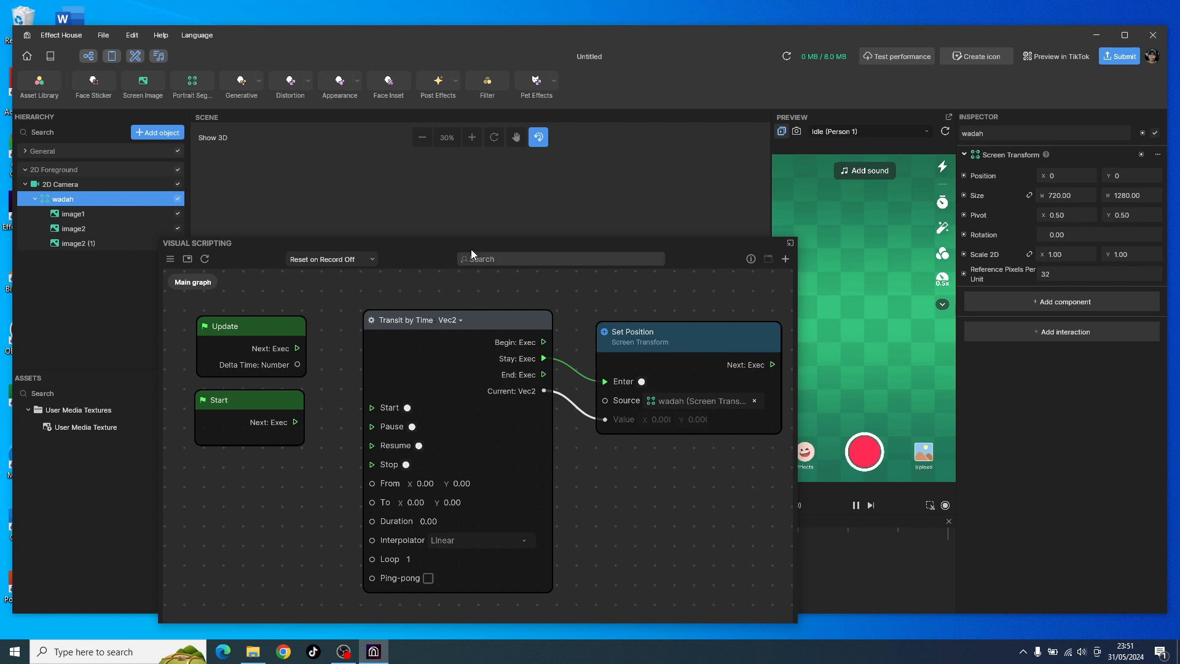
# Step: Move the Visual Scripting window lower to uncover the scene, and set the Transit by Time node's To X value to about -1440
pyautogui.moveTo(466, 252); pyautogui.dragTo(397, 325)
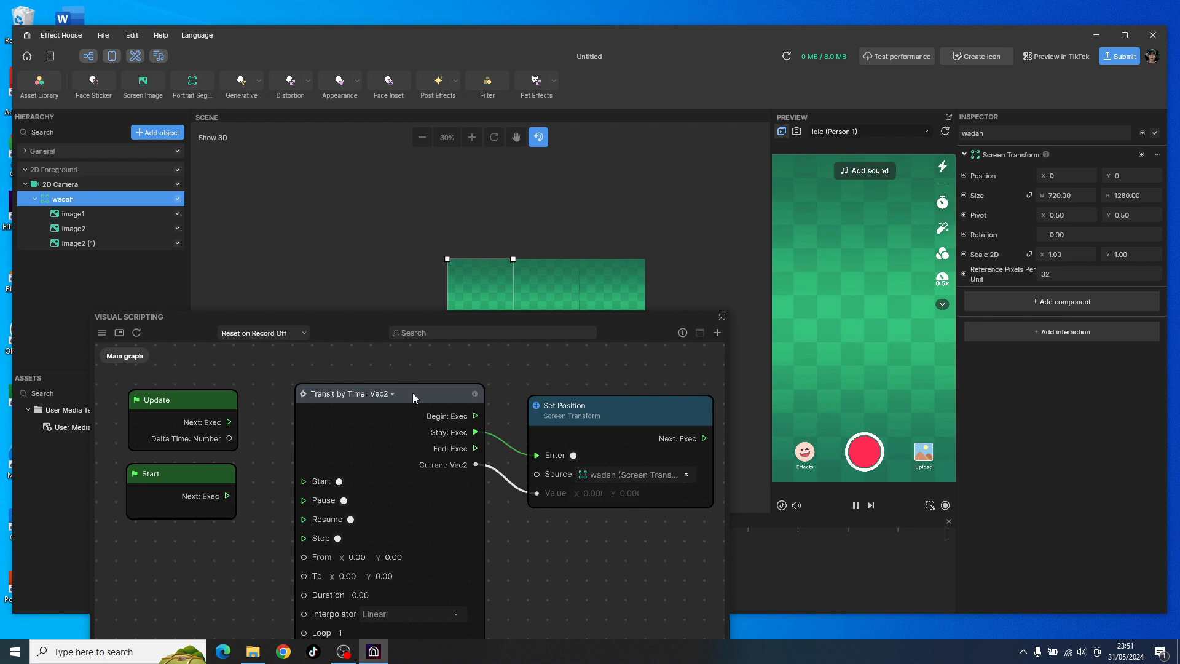
pyautogui.moveTo(411, 393); pyautogui.dragTo(414, 380)
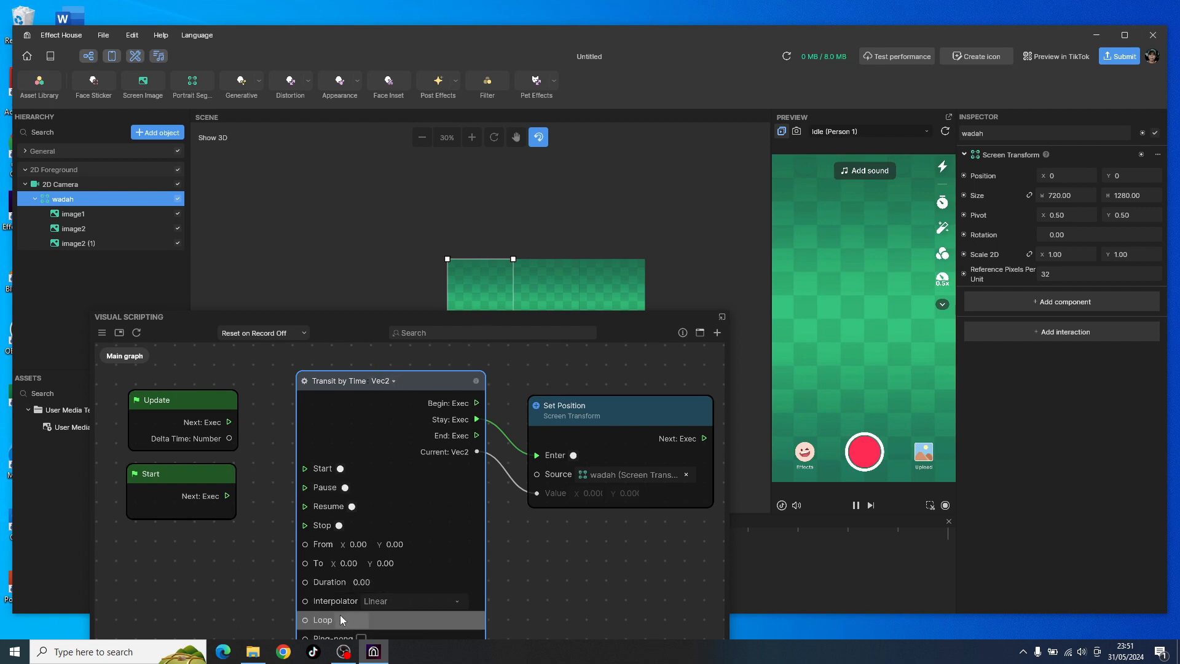
pyautogui.scroll(1, 340, 615)
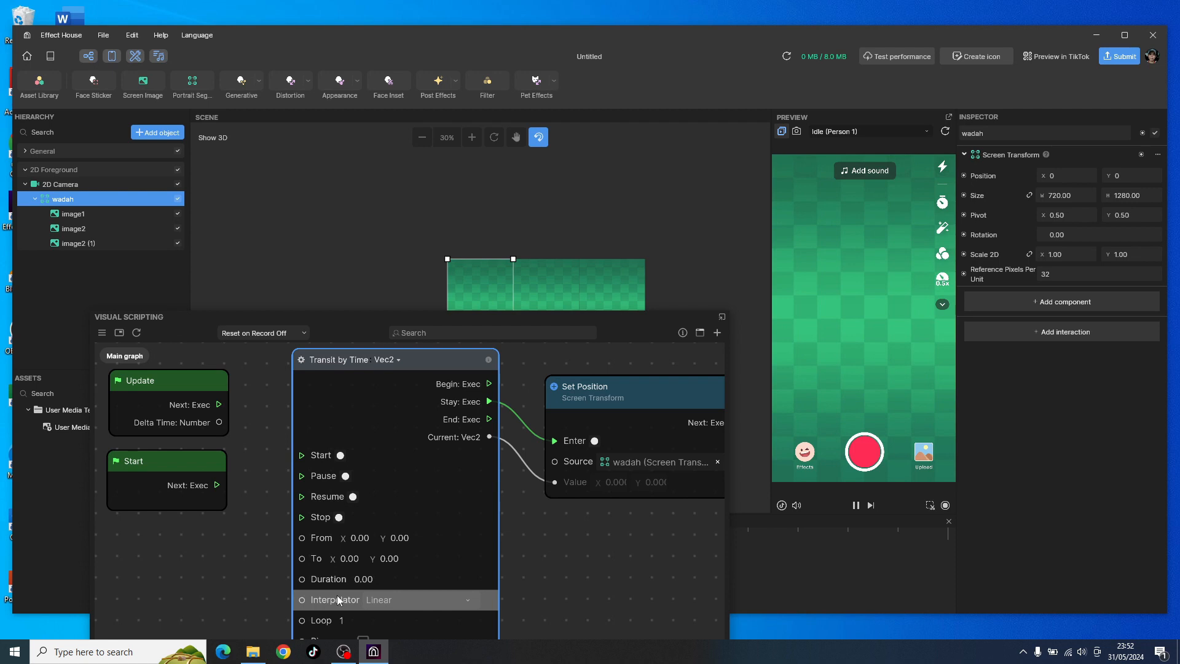
pyautogui.scroll(3, 337, 595)
pyautogui.scroll(-1, 337, 586)
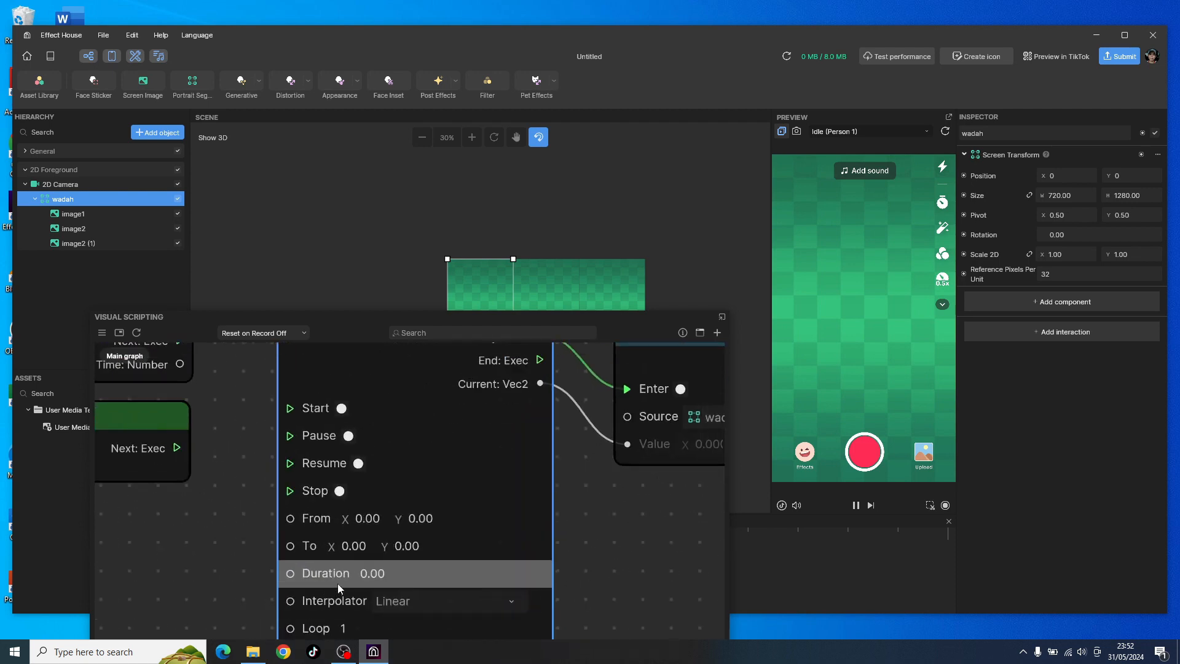
pyautogui.click(345, 551)
pyautogui.write('-1400')
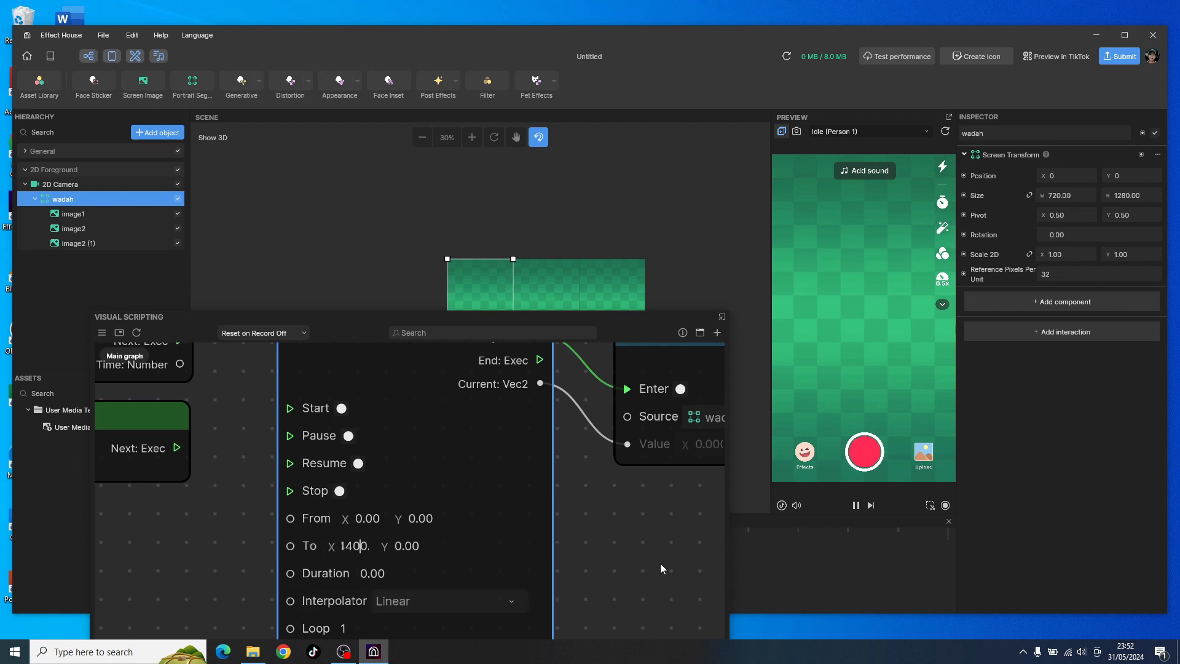
pyautogui.click(654, 560)
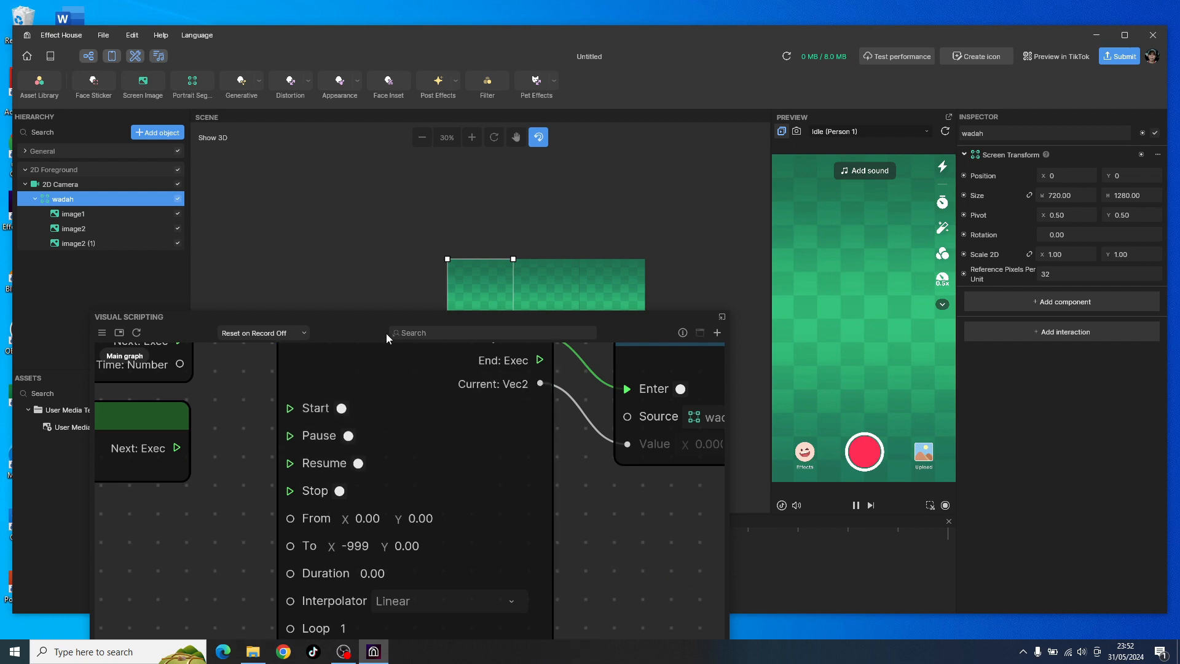
pyautogui.moveTo(379, 318); pyautogui.dragTo(388, 358)
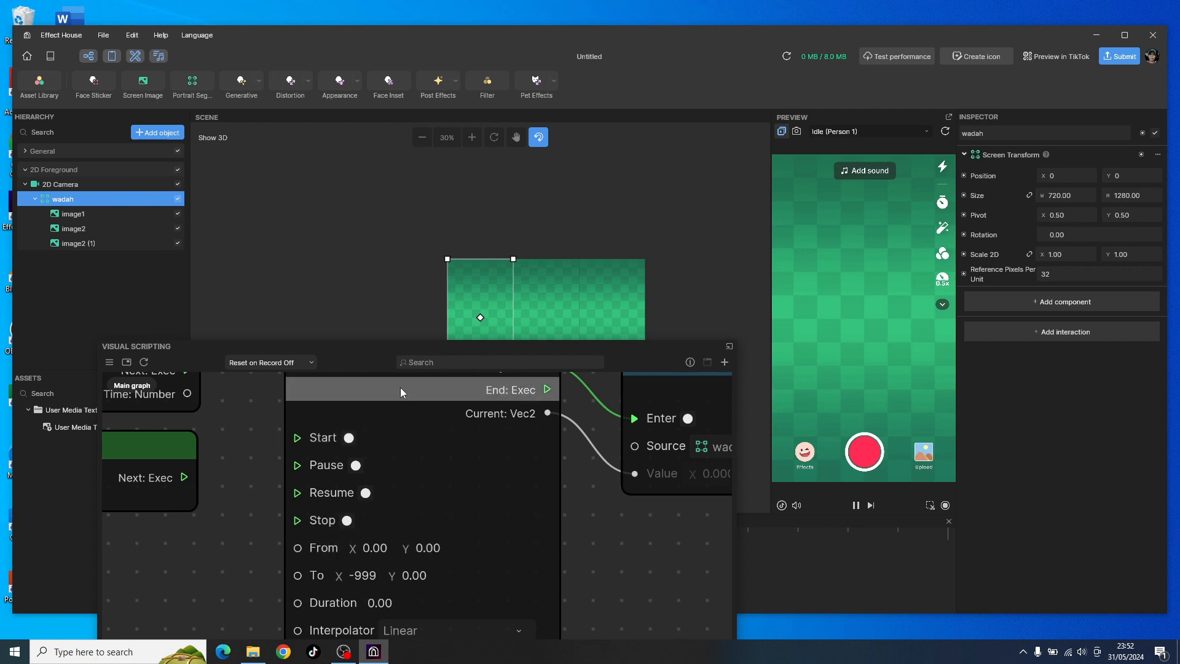
pyautogui.moveTo(405, 350); pyautogui.dragTo(421, 318)
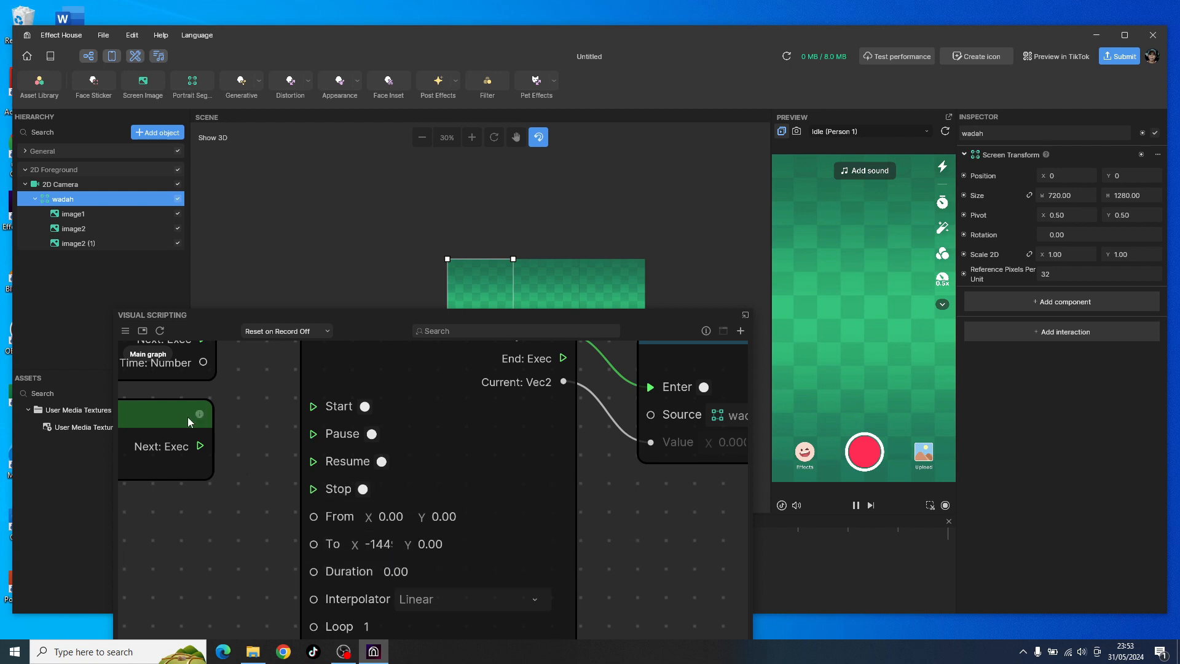
# Step: Move the Start node closer and connect its Next output to the Start input of Transit by Time
pyautogui.moveTo(199, 418); pyautogui.dragTo(214, 405)
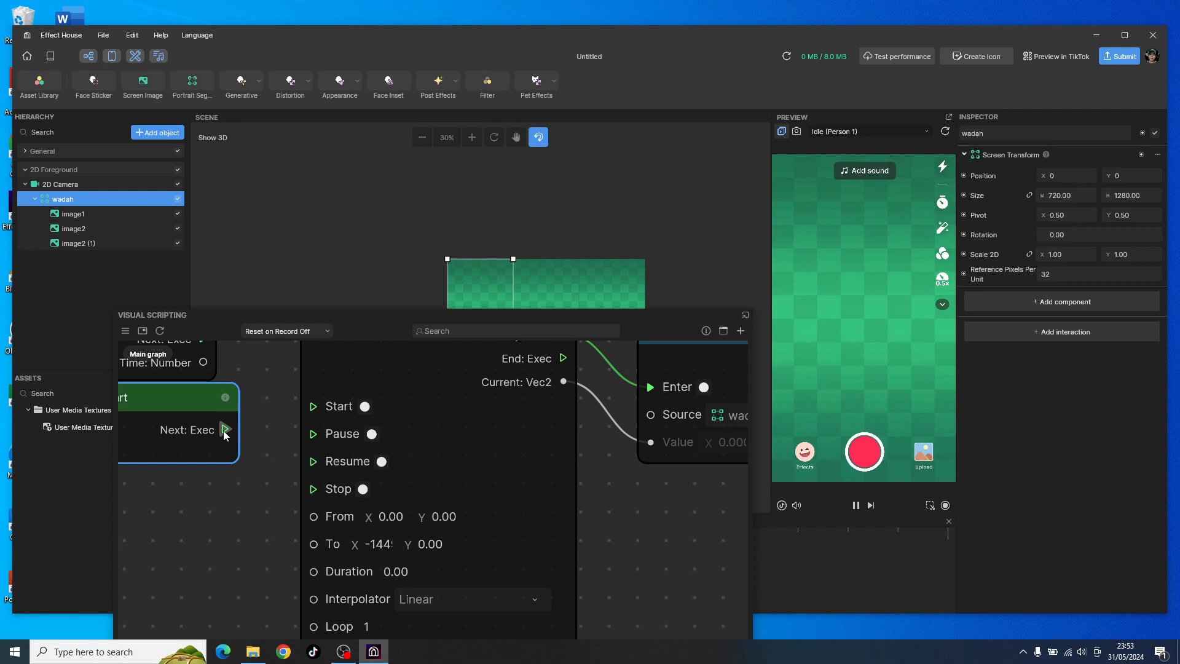
pyautogui.moveTo(185, 401); pyautogui.dragTo(313, 406)
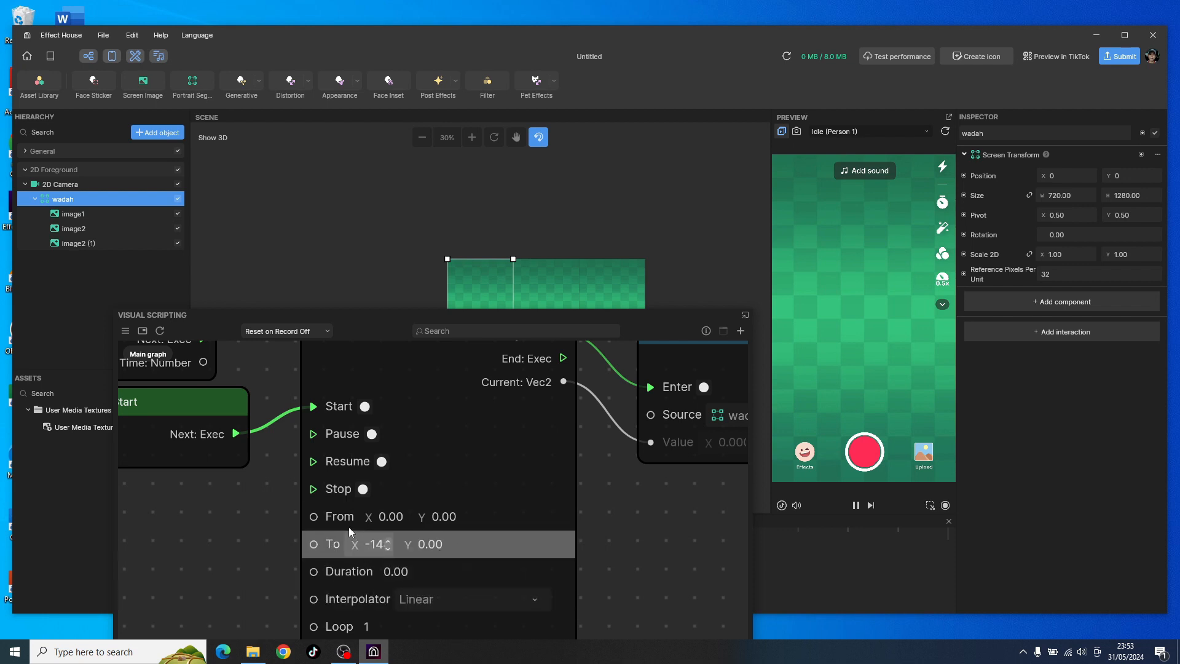
# Step: Set the Transit by Time node's Duration to 5.00
pyautogui.scroll(-1, 371, 503)
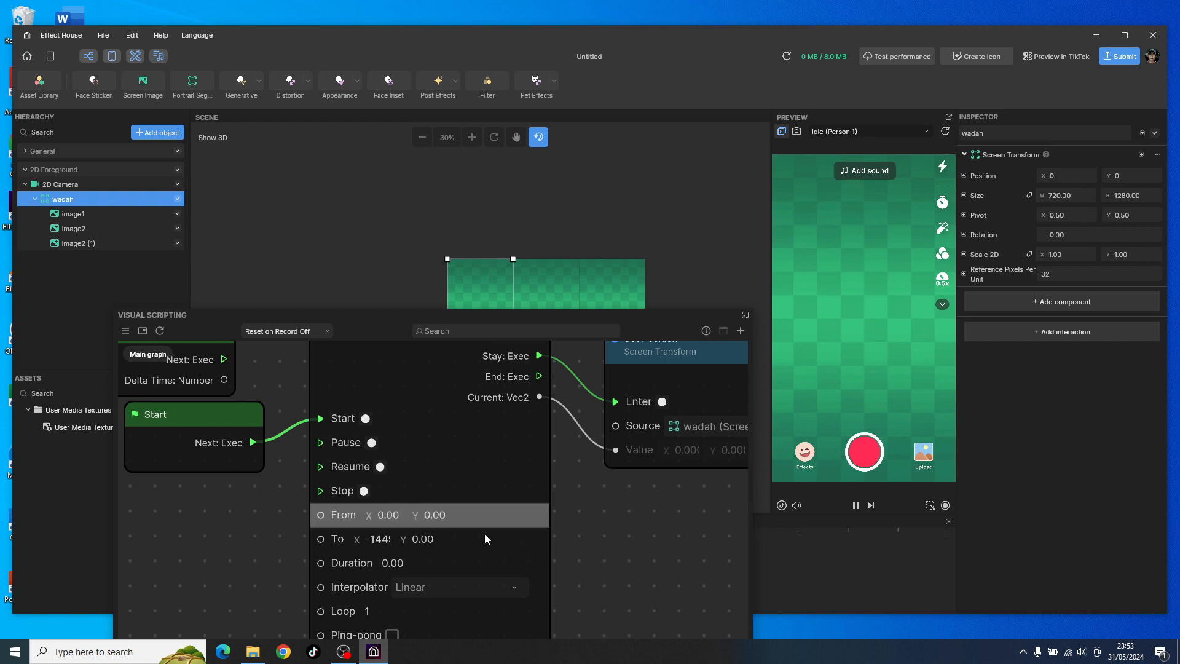
pyautogui.scroll(3, 382, 593)
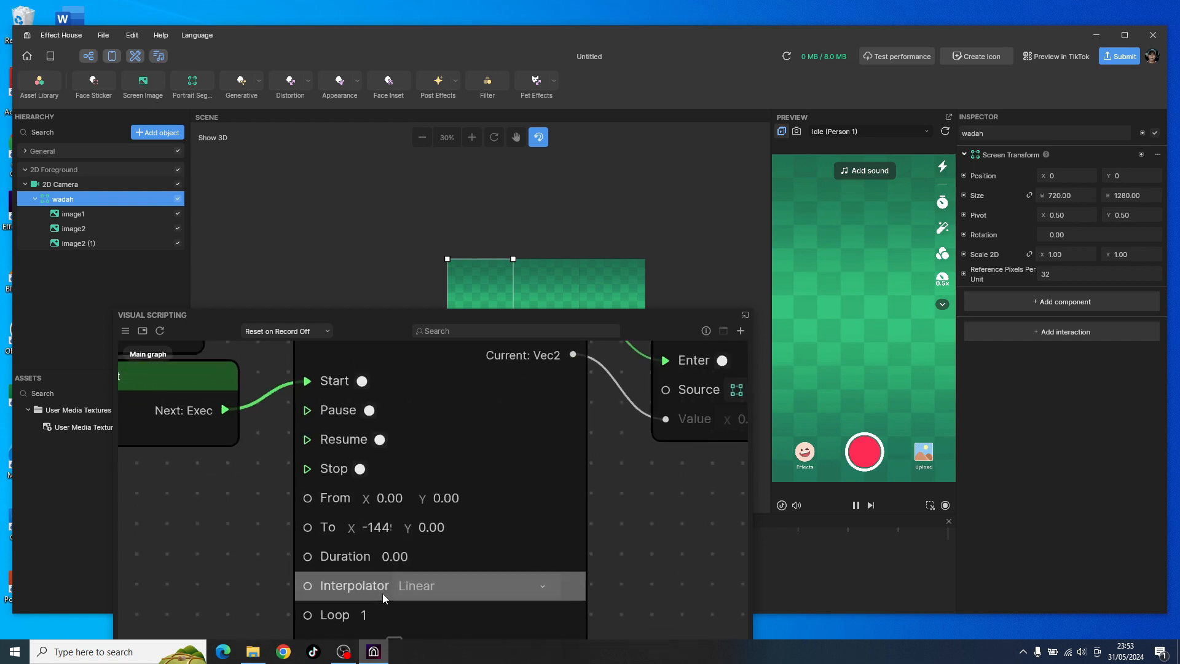
pyautogui.scroll(2, 384, 584)
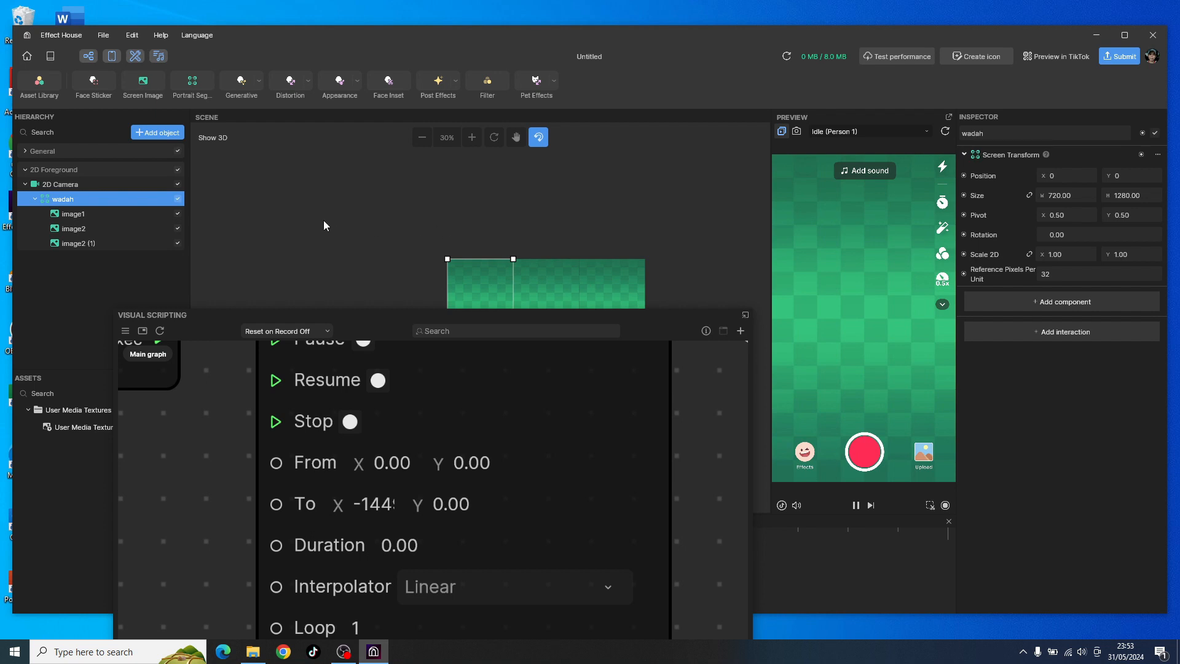
pyautogui.scroll(-2, 400, 541)
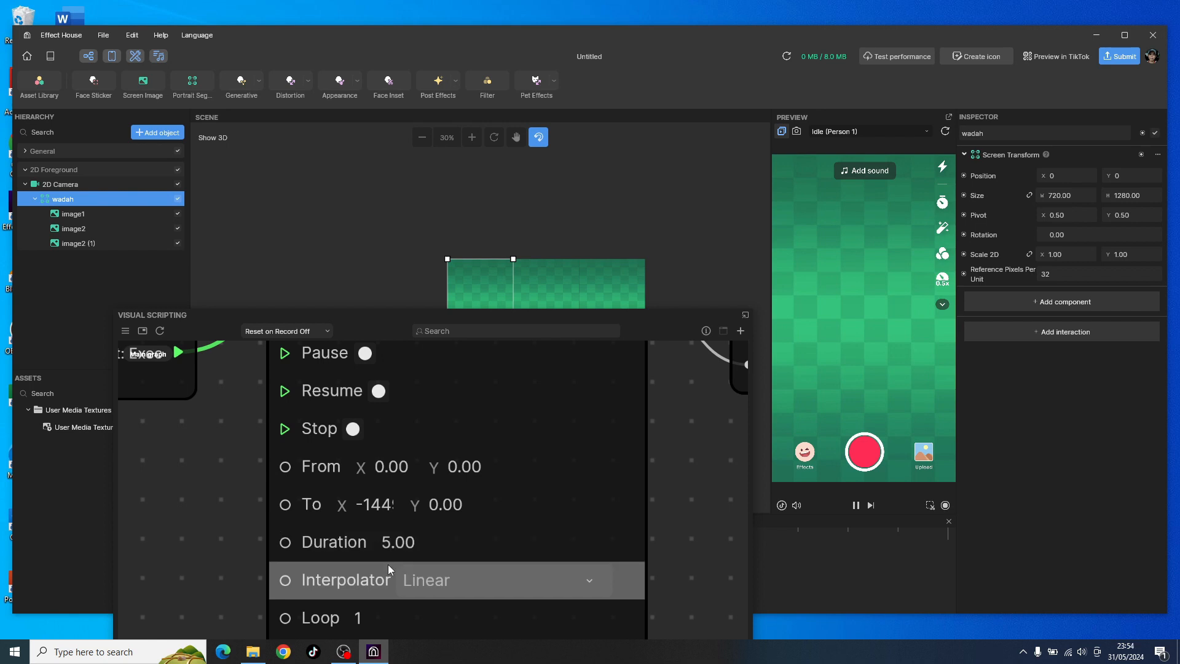
# Step: Set the Transit by Time node's Loop to 2 and enable Ping-pong
pyautogui.scroll(-2, 675, 441)
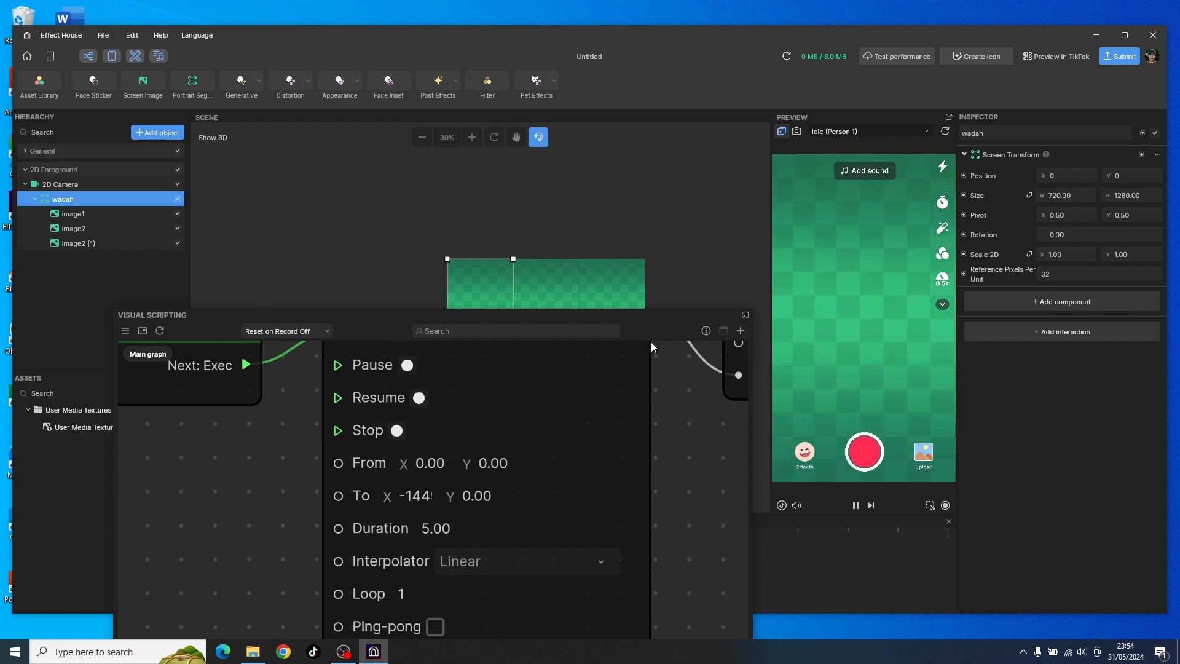
pyautogui.moveTo(355, 319); pyautogui.dragTo(351, 273)
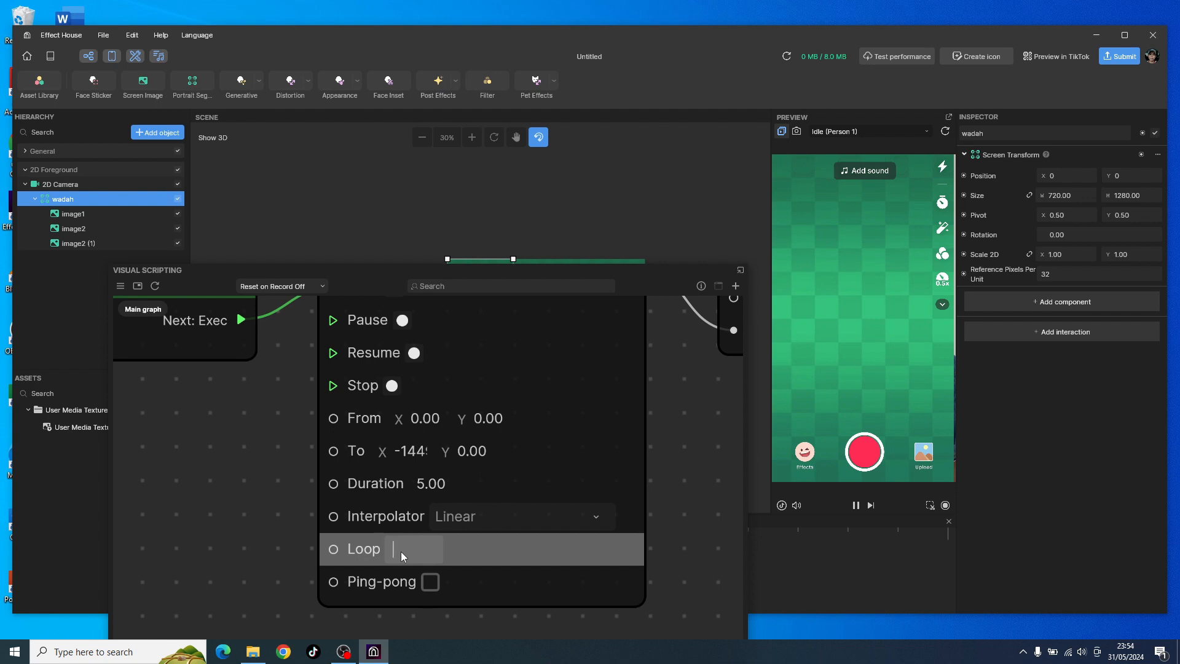
pyautogui.click(236, 514)
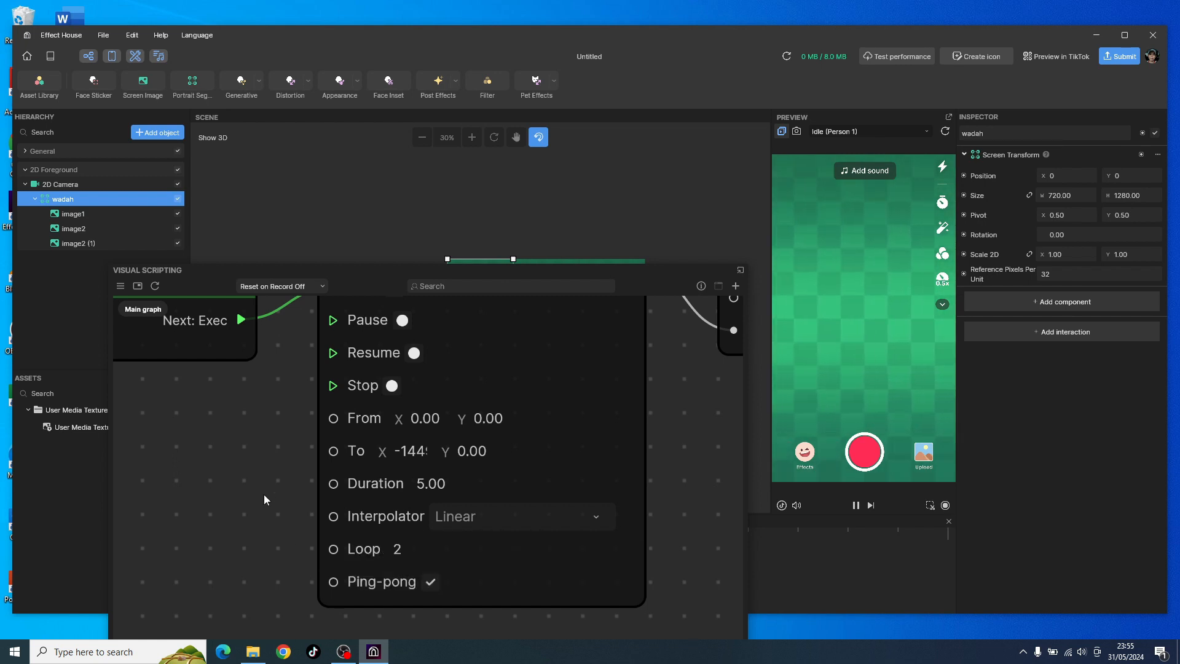
# Step: Review the whole node graph, and examine the wadah group's images in the scene with the Visual Scripting window moved below them
pyautogui.scroll(-2, 269, 485)
pyautogui.scroll(-3, 273, 484)
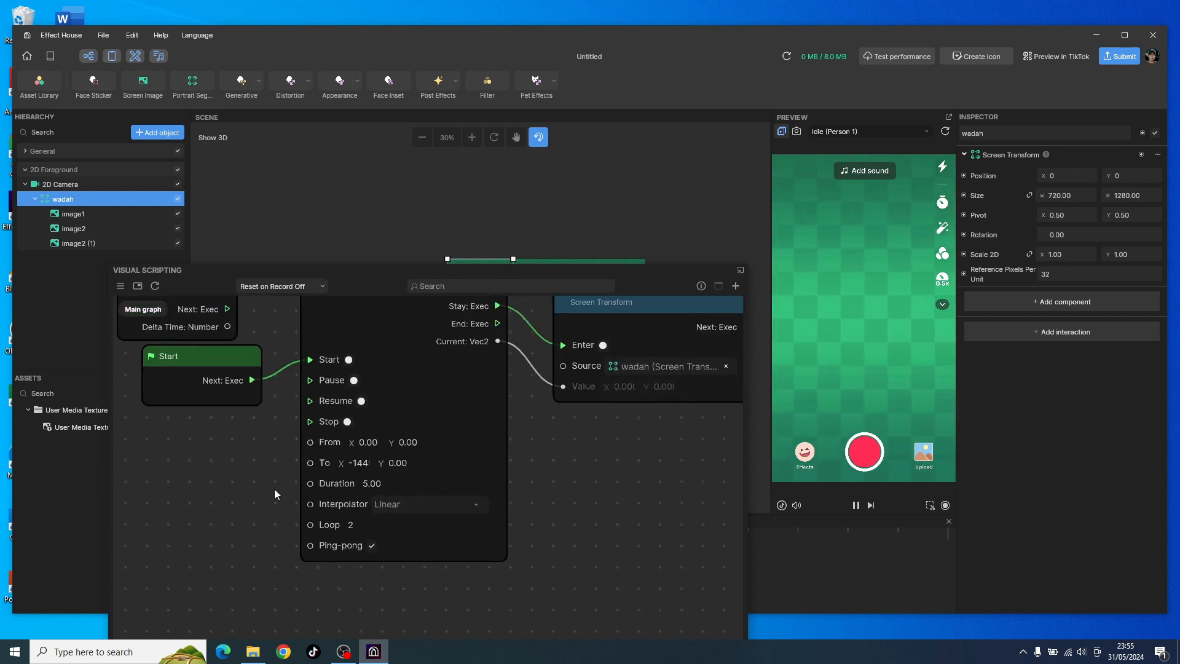
pyautogui.scroll(-1, 602, 457)
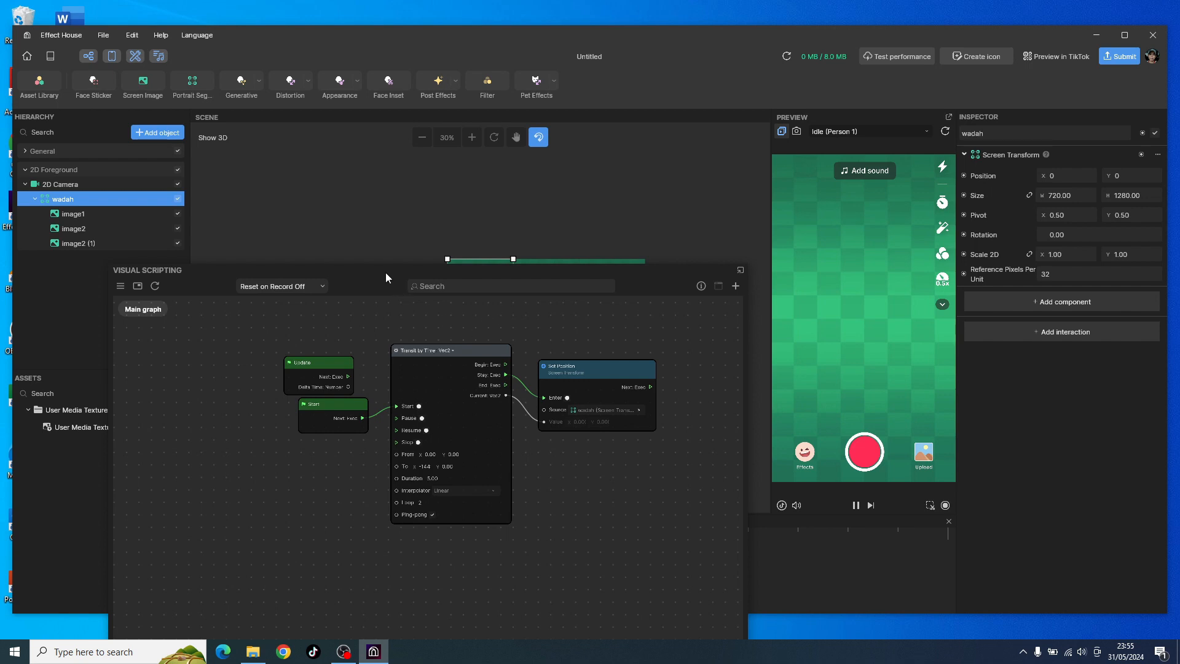
pyautogui.moveTo(386, 273); pyautogui.dragTo(381, 307)
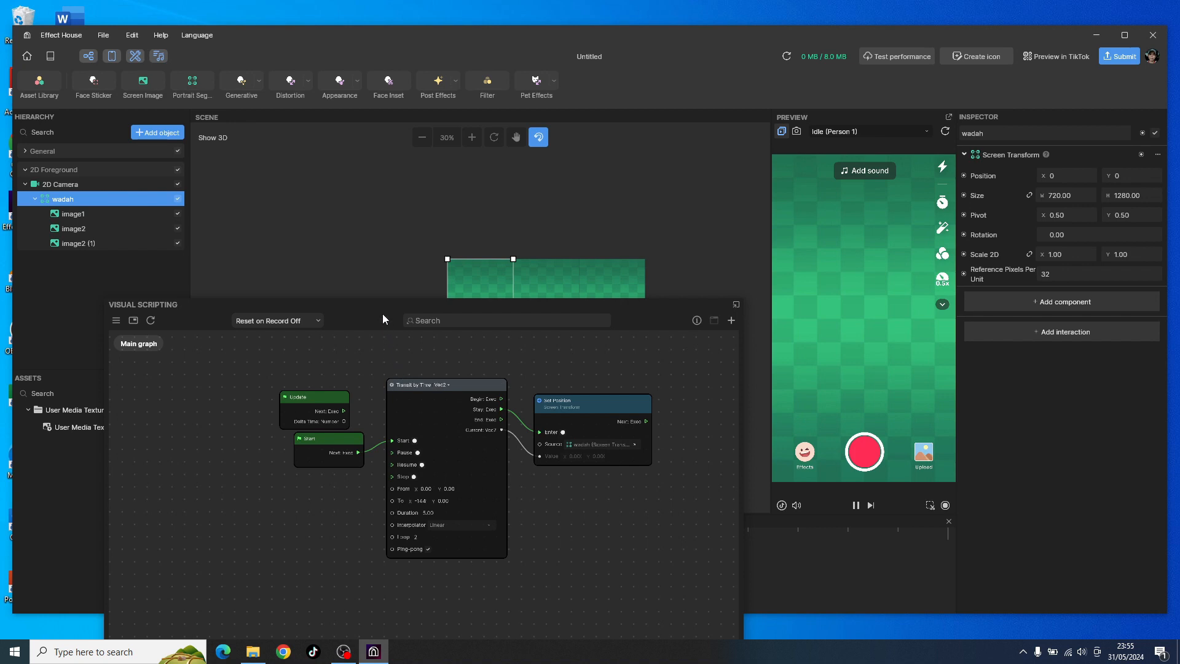
pyautogui.moveTo(382, 313); pyautogui.dragTo(379, 381)
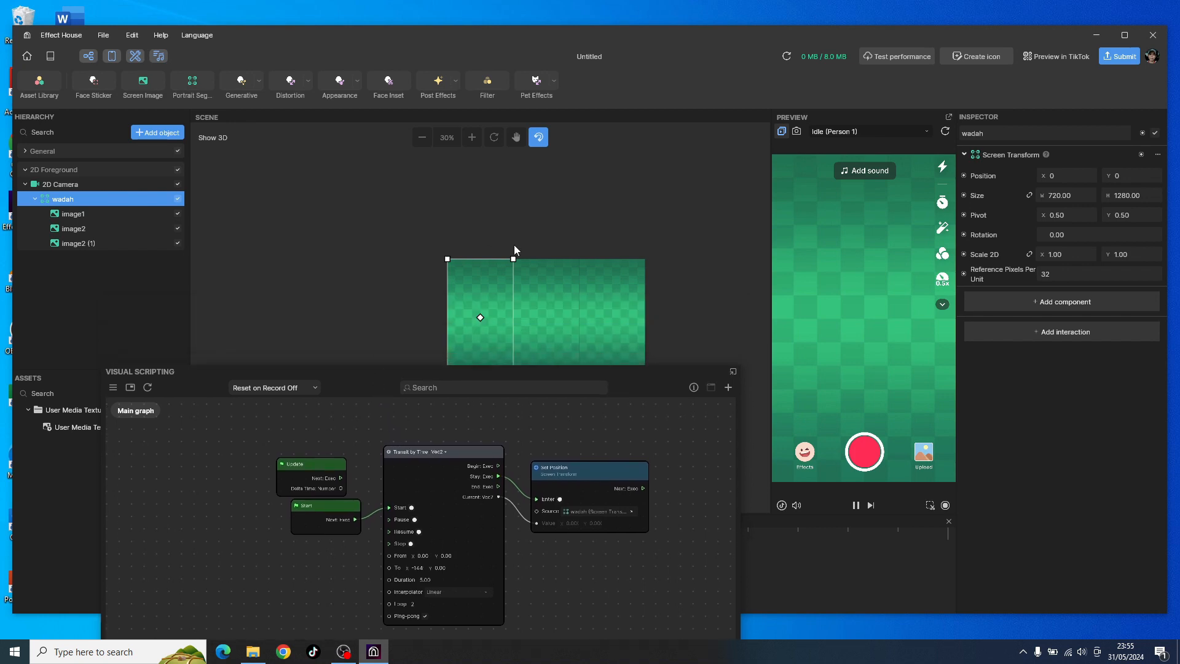
pyautogui.scroll(-2, 357, 218)
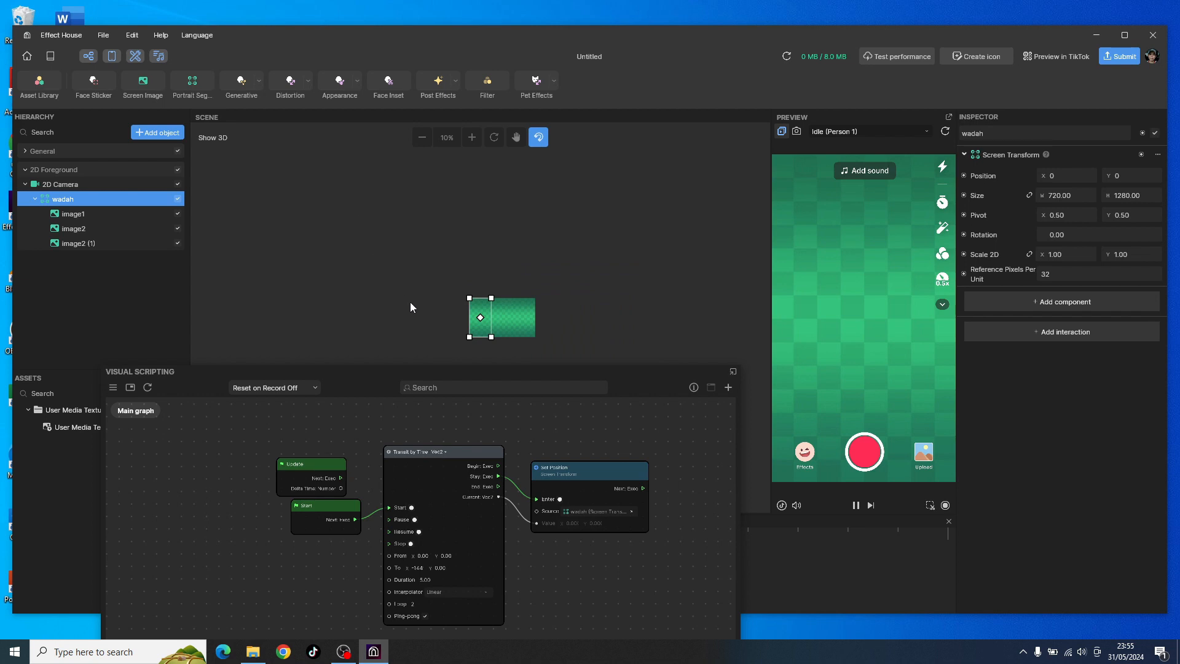
pyautogui.scroll(3, 415, 348)
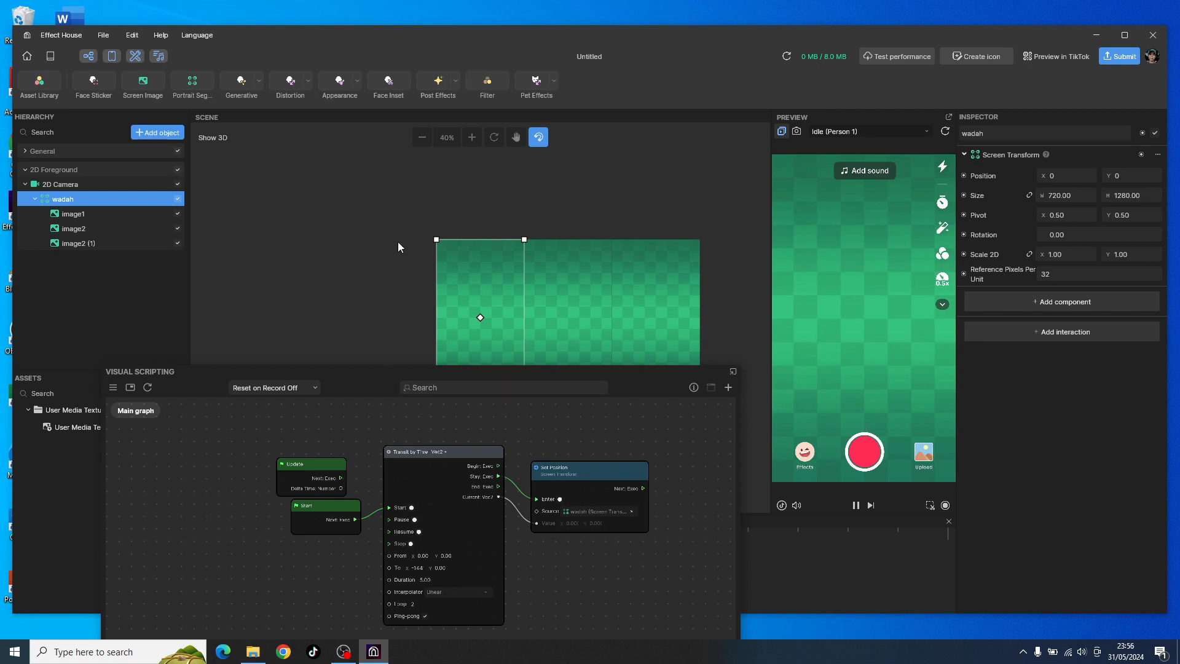
pyautogui.scroll(-2, 399, 243)
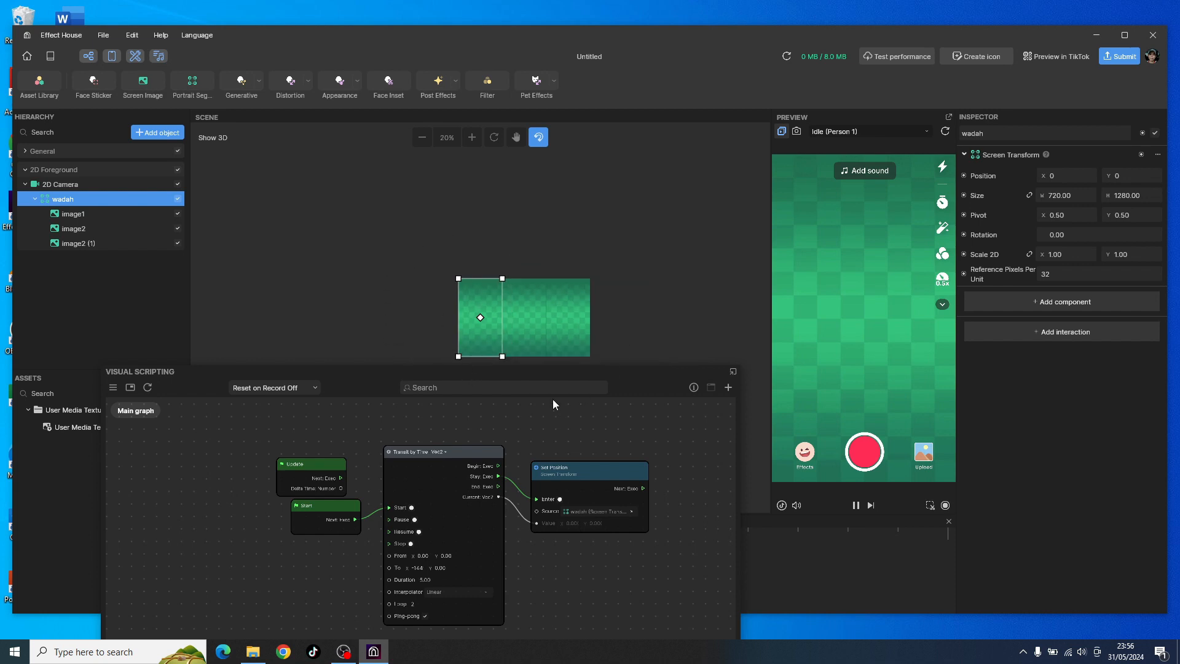
pyautogui.moveTo(368, 375); pyautogui.dragTo(415, 389)
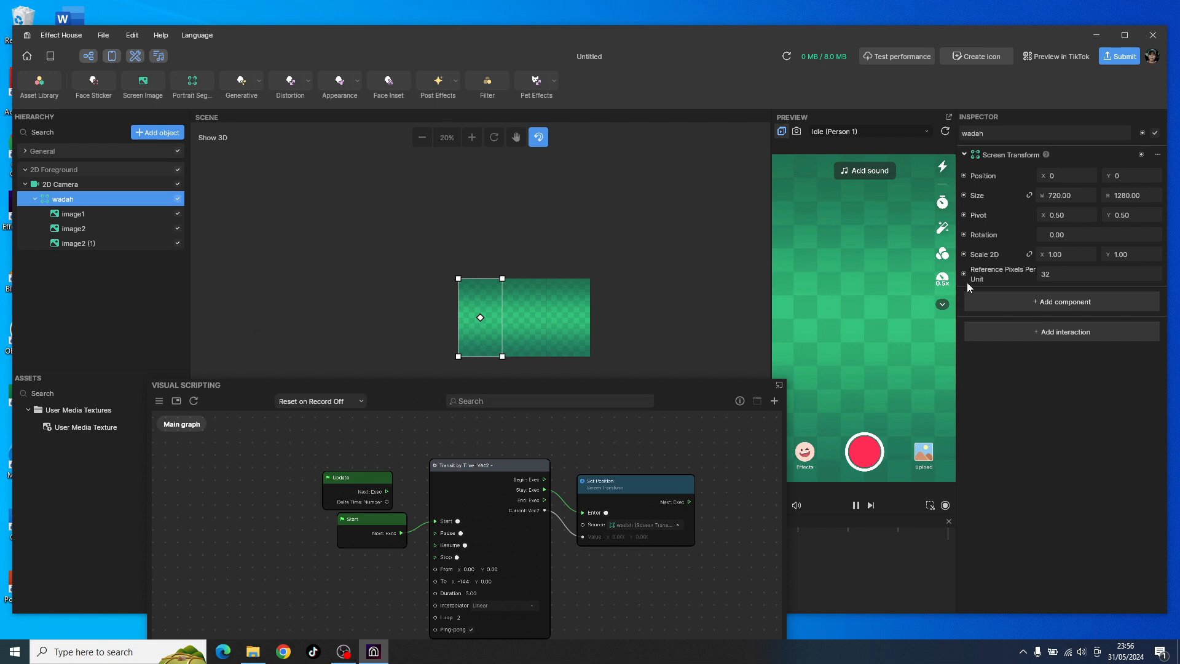
# Step: Open the node options for the wadah group's Position property, and shift the Visual Scripting window clear of the scene images
pyautogui.click(963, 177)
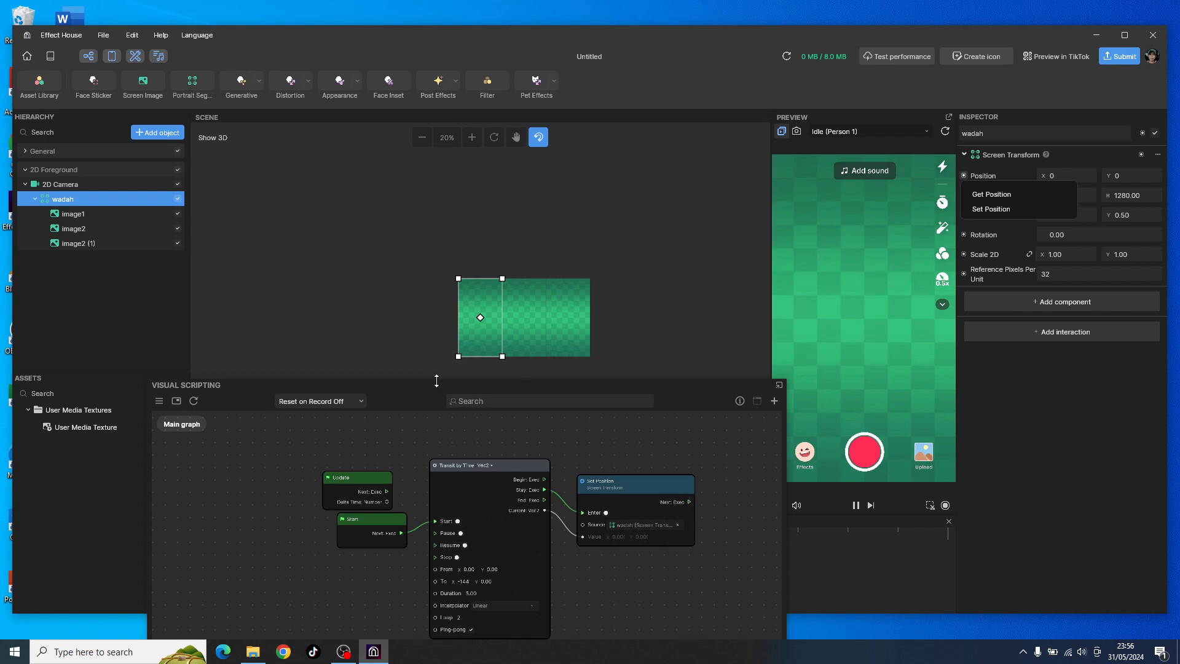
pyautogui.moveTo(416, 396); pyautogui.dragTo(455, 415)
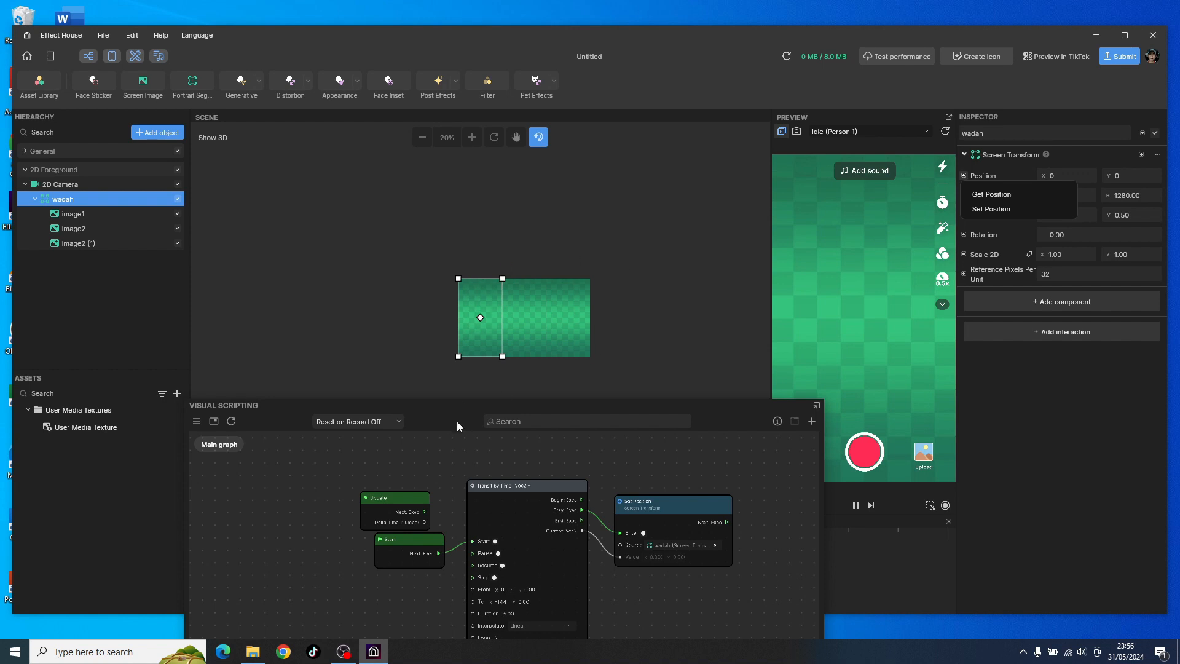
pyautogui.moveTo(458, 414)
pyautogui.mouseDown()
pyautogui.moveTo(441, 401)
pyautogui.moveTo(473, 397)
pyautogui.mouseUp()
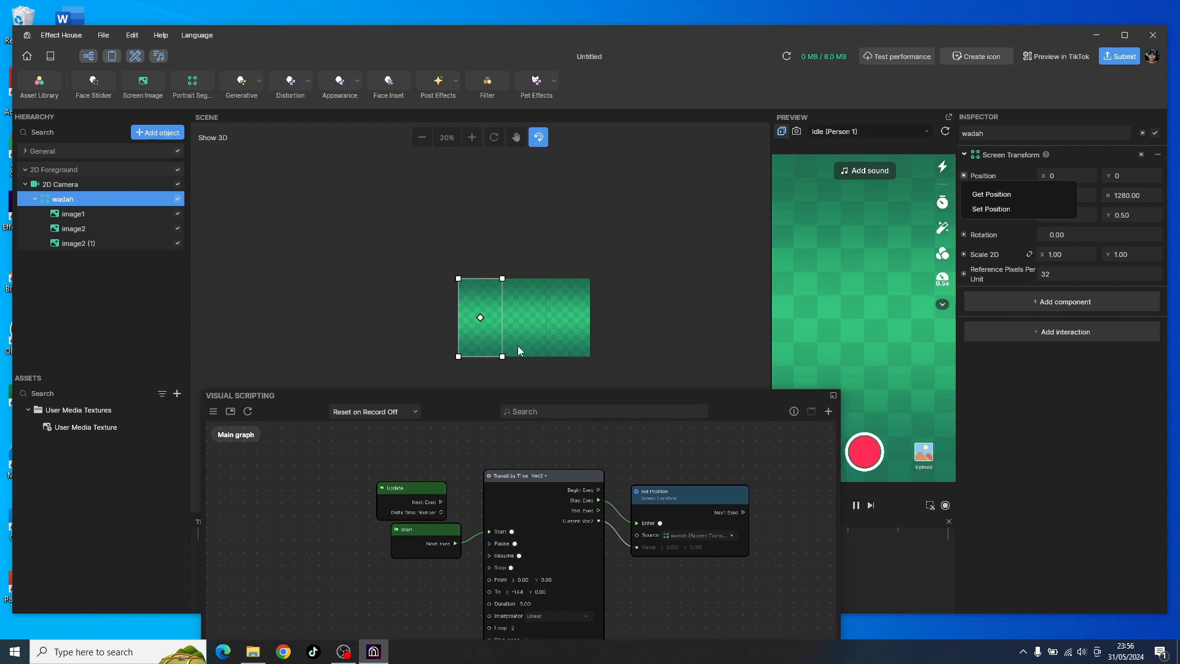